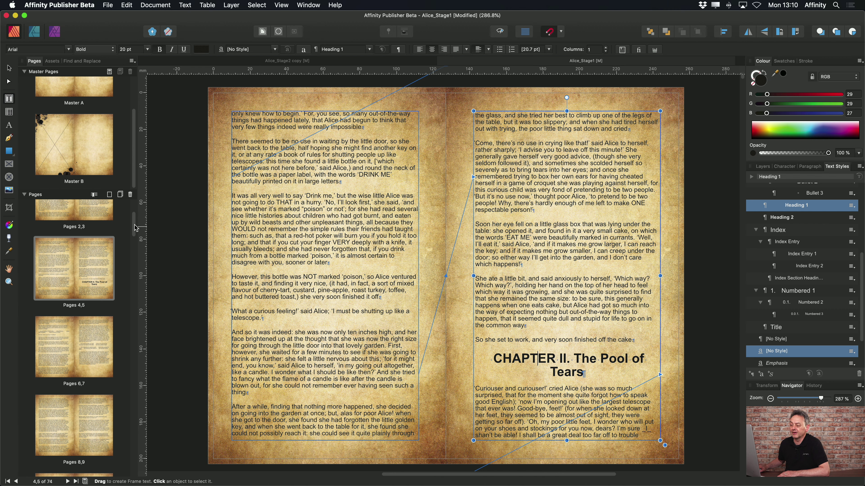
- Update the Heading 1 paragraph style to match the 24 pt Chapter I heading on page 1
{"action": "left_click_drag", "start_coordinate": [136, 227], "coordinate": [134, 217]}
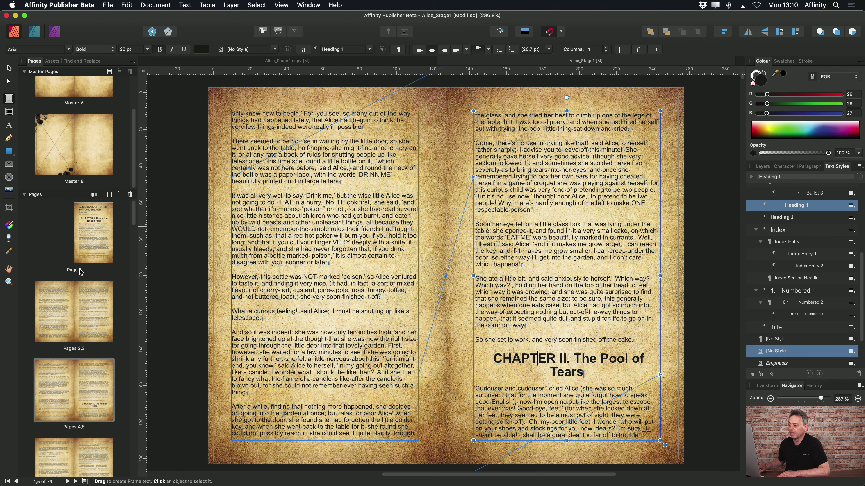
{"action": "left_click", "coordinate": [96, 269]}
{"action": "left_click", "coordinate": [437, 203]}
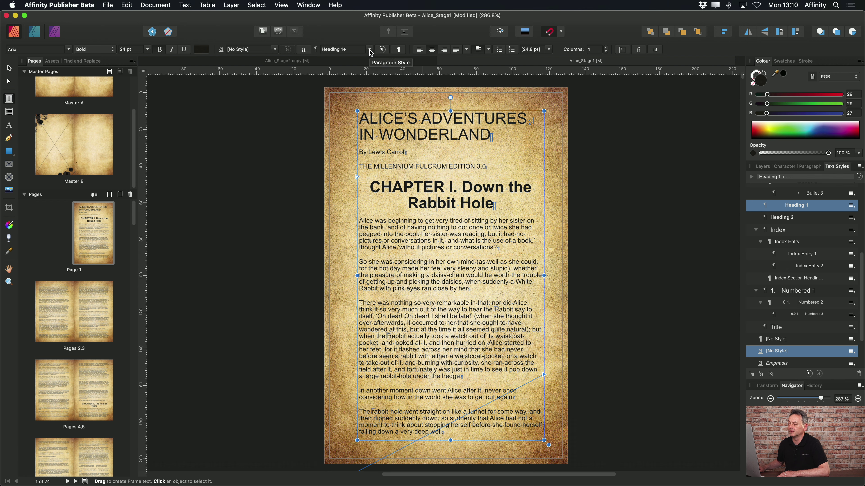
{"action": "left_click", "coordinate": [383, 51]}
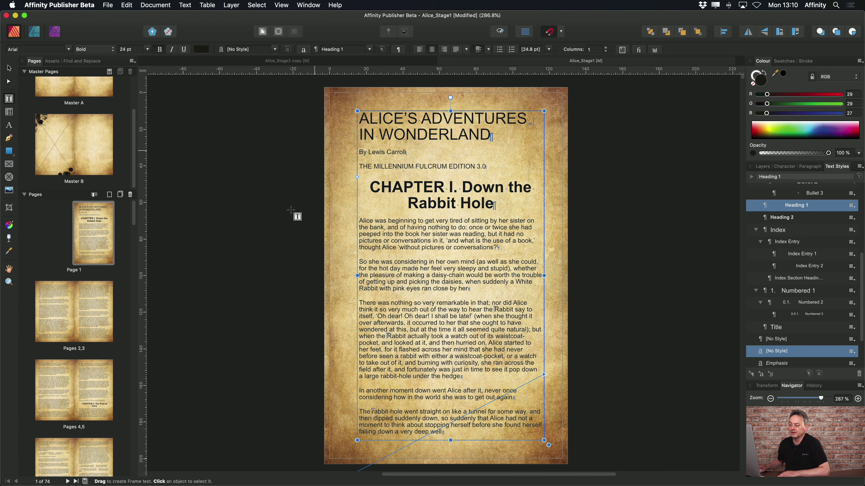
- Set the Chapter II heading on page 5 to 20 pt and update the Heading 1 paragraph style to match it
{"action": "double_click", "coordinate": [91, 407]}
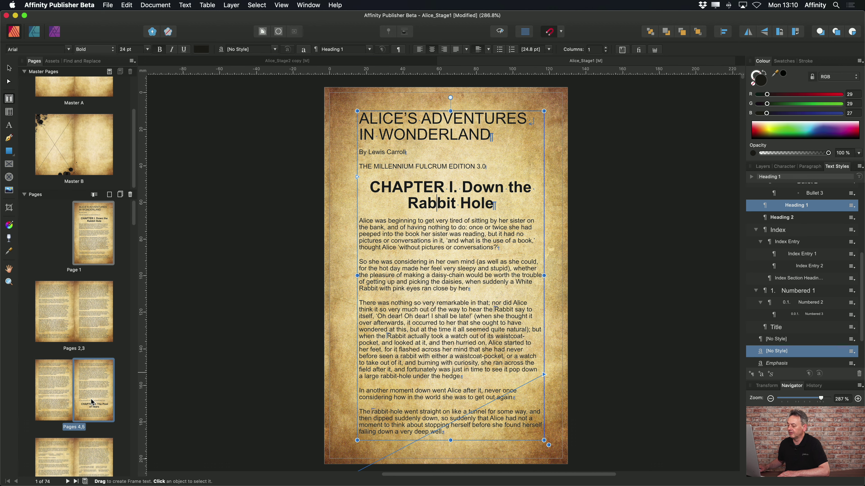
{"action": "left_click", "coordinate": [429, 360]}
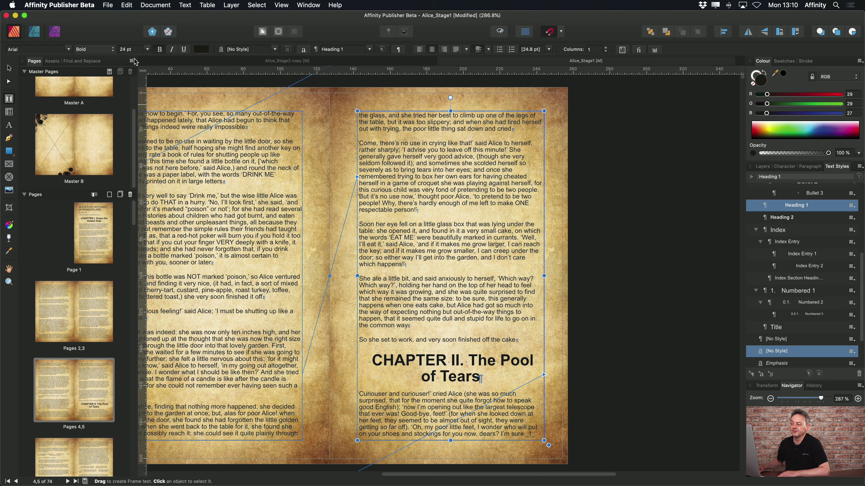
{"action": "left_click", "coordinate": [126, 50]}
{"action": "type", "text": "2"}
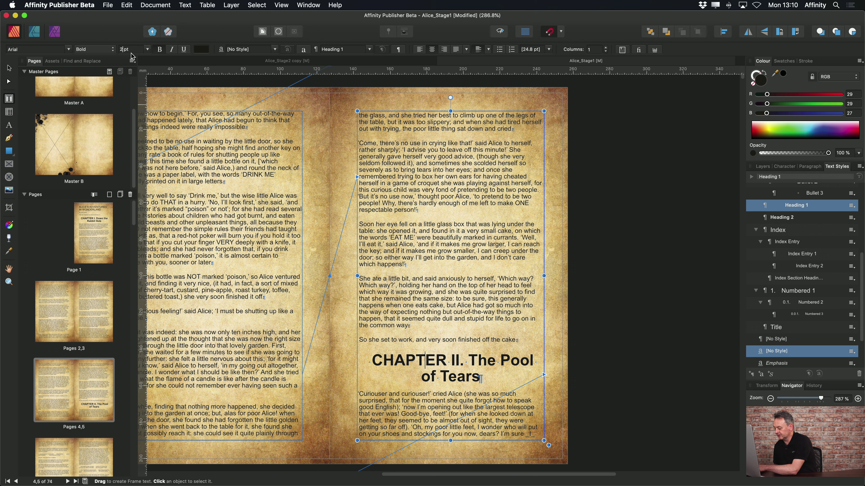
{"action": "type", "text": "0"}
{"action": "key", "text": "Return"}
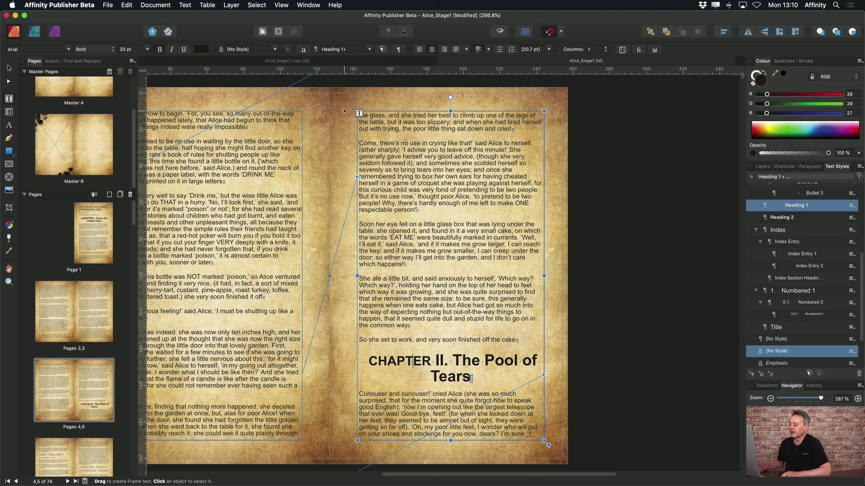
{"action": "left_click", "coordinate": [383, 50]}
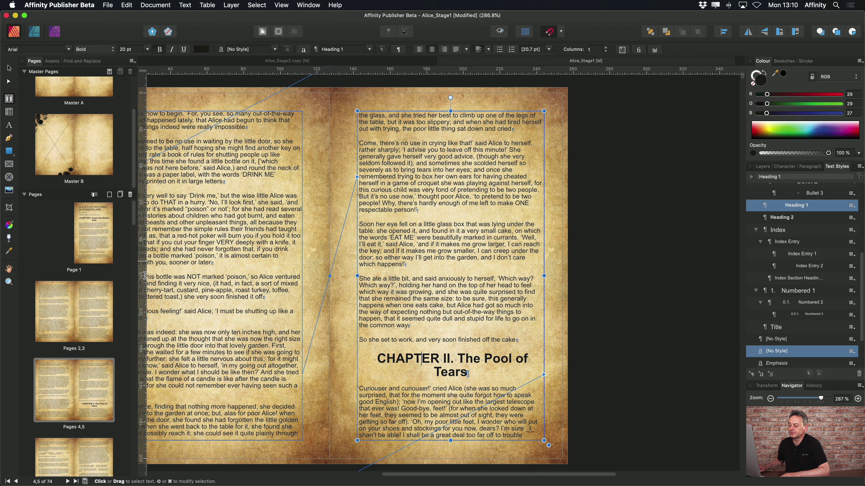
- Apply all caps to the word "very" in "There was nothing so very remarkable" on page 1
{"action": "left_click", "coordinate": [91, 242]}
{"action": "double_click", "coordinate": [91, 241]}
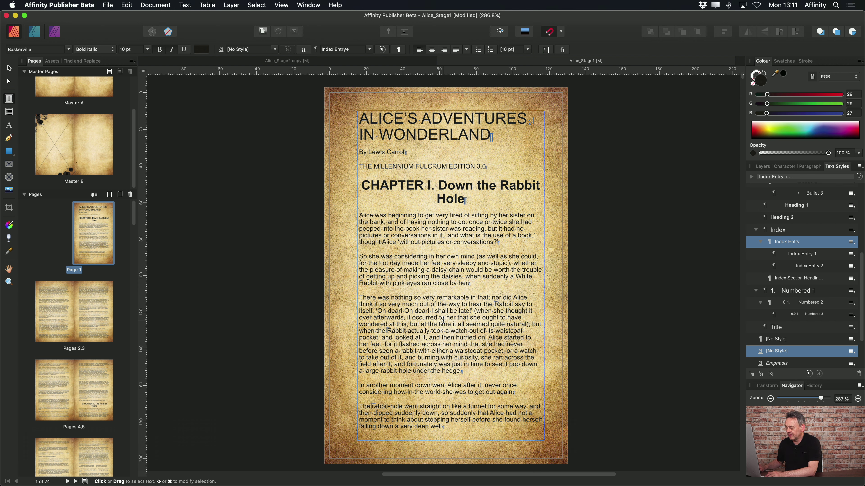
{"action": "double_click", "coordinate": [427, 296]}
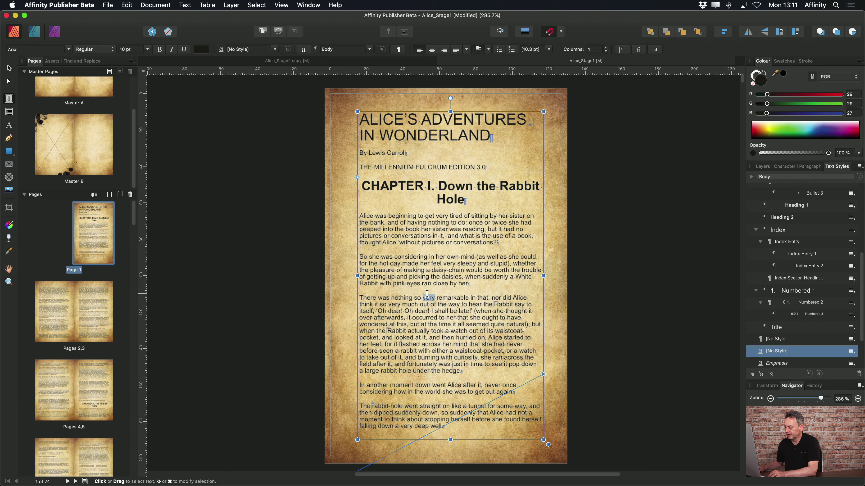
{"action": "scroll", "coordinate": [427, 294], "scroll_direction": "up", "scroll_amount": 5}
{"action": "scroll", "coordinate": [426, 294], "scroll_direction": "up", "scroll_amount": 2}
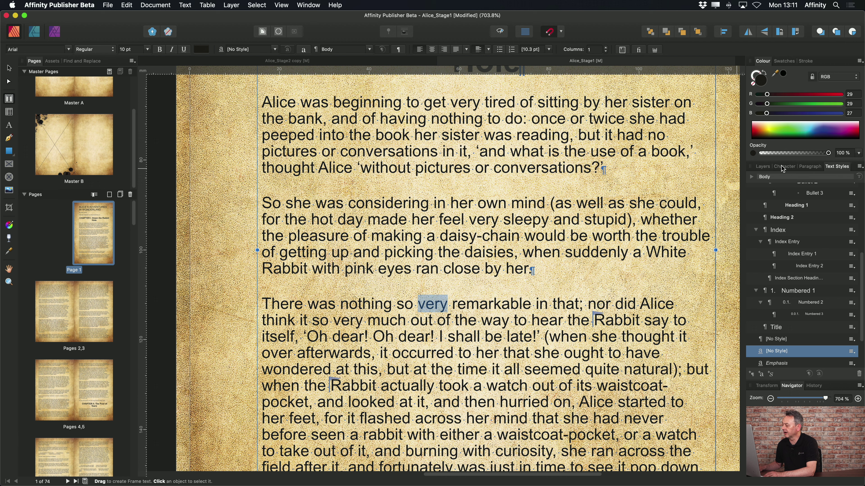
{"action": "left_click", "coordinate": [788, 168]}
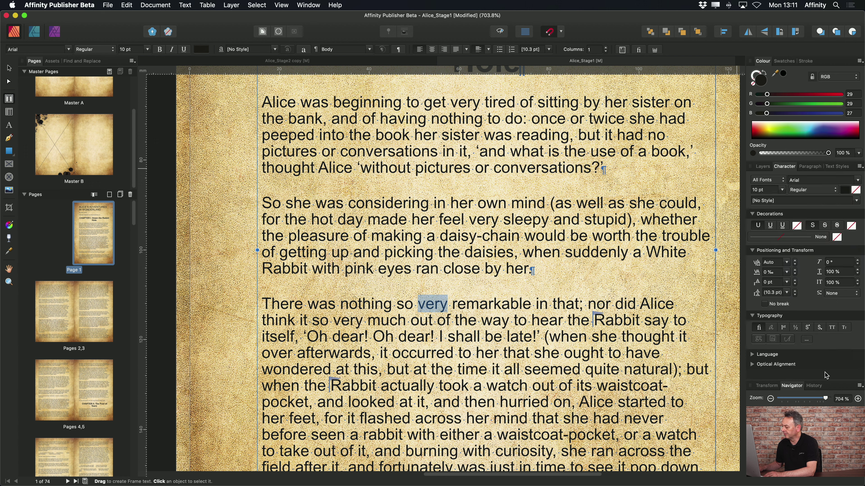
{"action": "left_click", "coordinate": [833, 329]}
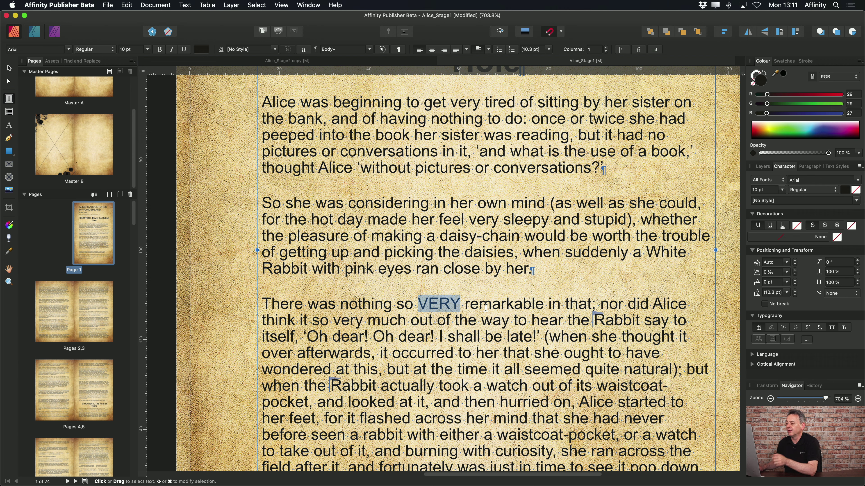
- Create a character style named "All Caps" from the formatted word and apply it to the selection
{"action": "left_click", "coordinate": [275, 50]}
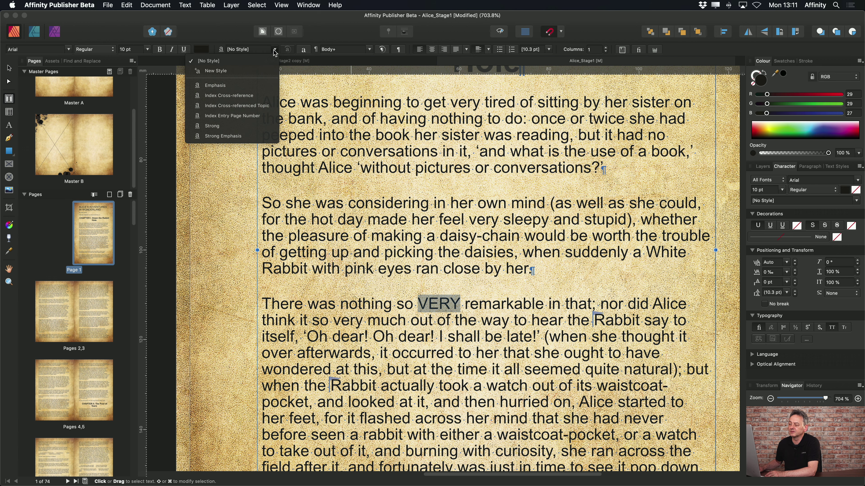
{"action": "left_click", "coordinate": [256, 78]}
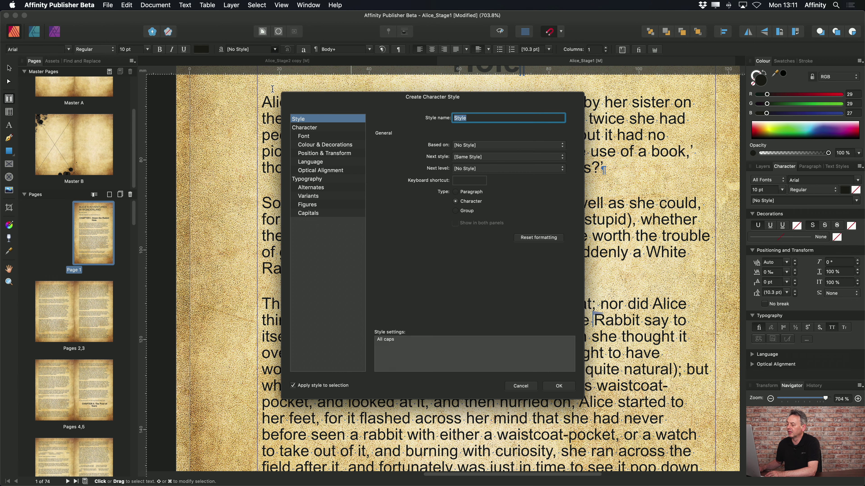
{"action": "left_click", "coordinate": [475, 119]}
{"action": "key", "text": "super+a"}
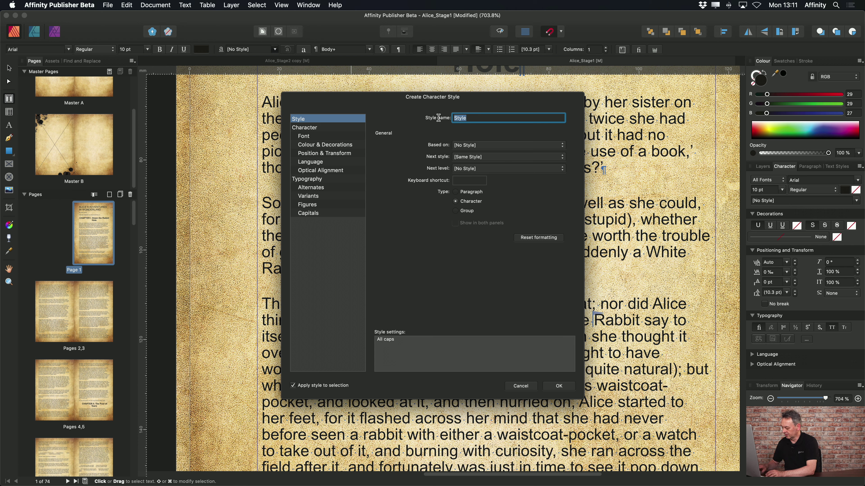
{"action": "type", "text": "All Cap"}
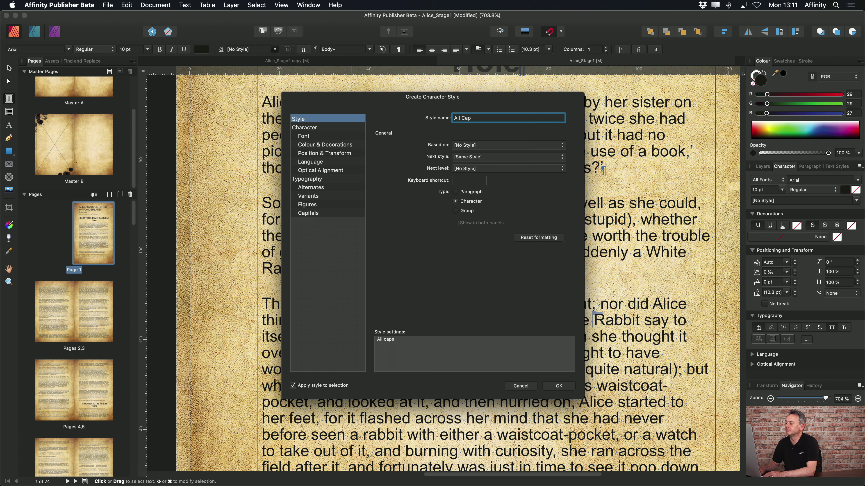
{"action": "type", "text": "s"}
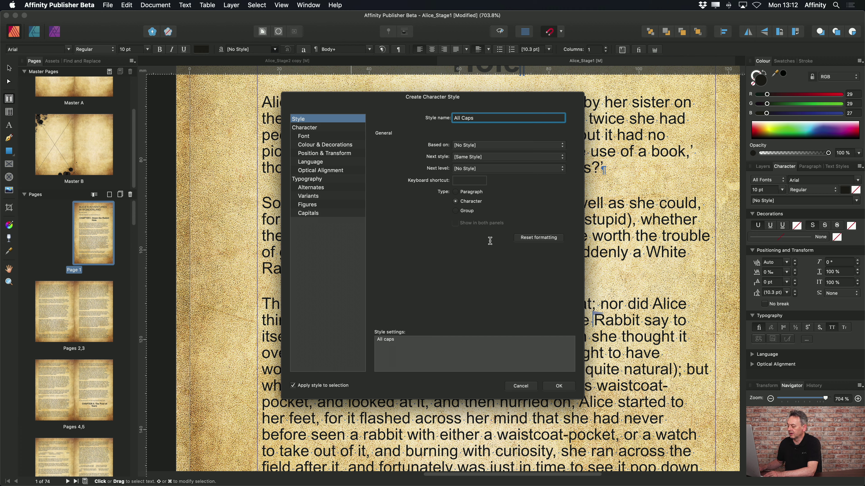
{"action": "left_click", "coordinate": [558, 386]}
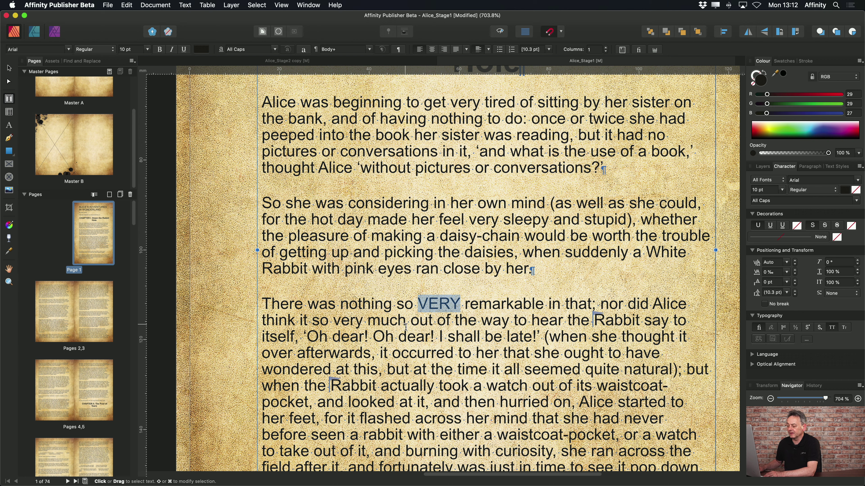
- Apply the All Caps character style to "very" in "think it so very much out of the way"
{"action": "triple_click", "coordinate": [348, 321]}
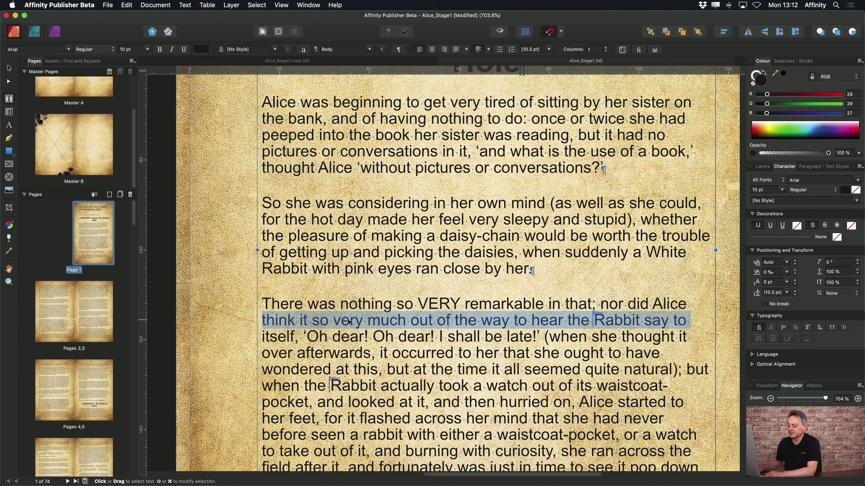
{"action": "double_click", "coordinate": [347, 320]}
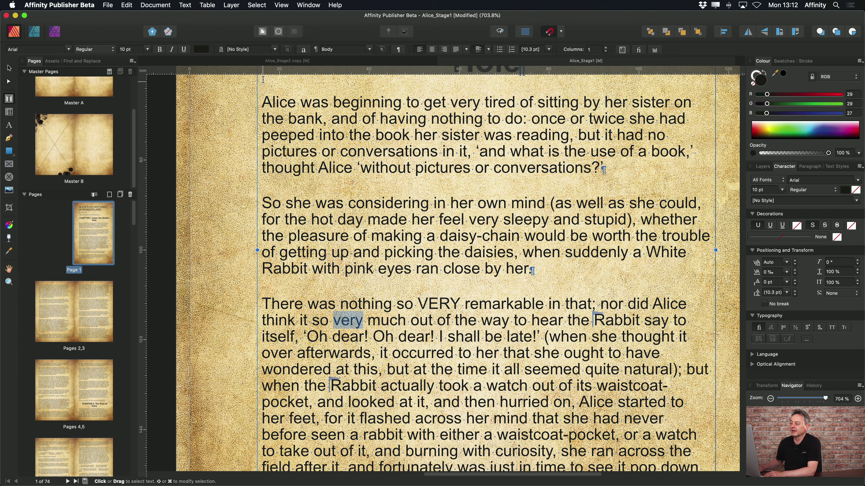
{"action": "left_click", "coordinate": [274, 49]}
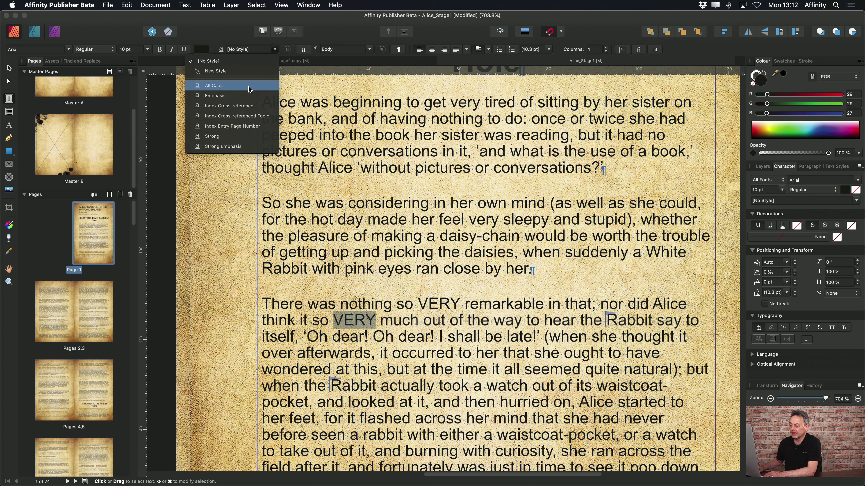
{"action": "left_click", "coordinate": [214, 85]}
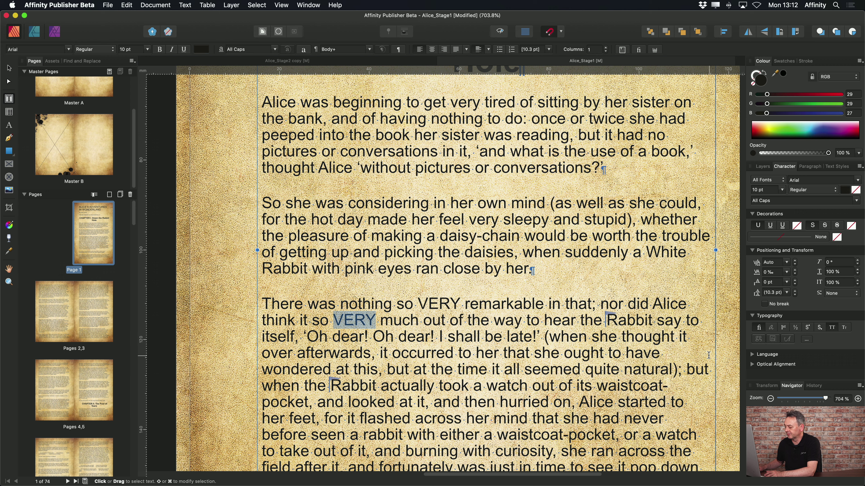
- Apply the All Caps character style to the phrase "actually took a watch out of its waistcoat-pocket"
{"action": "left_click", "coordinate": [648, 345]}
{"action": "scroll", "coordinate": [520, 376], "scroll_direction": "down", "scroll_amount": 3}
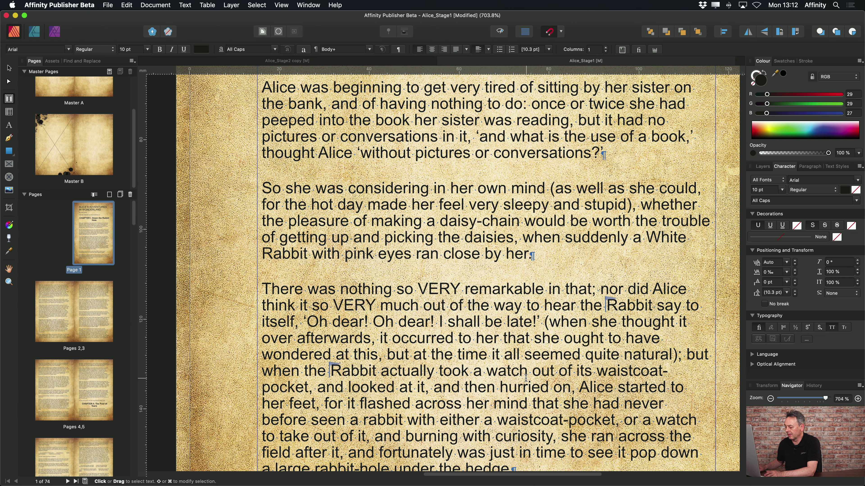
{"action": "double_click", "coordinate": [354, 277]}
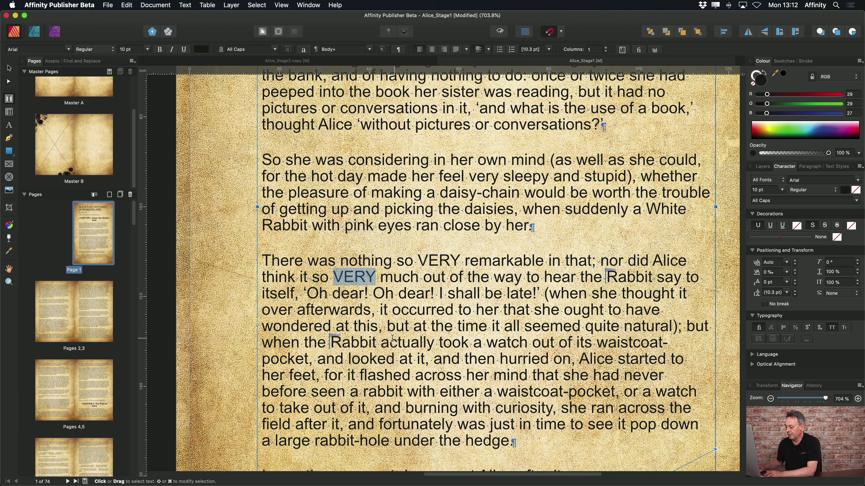
{"action": "left_click_drag", "start_coordinate": [381, 342], "coordinate": [308, 356]}
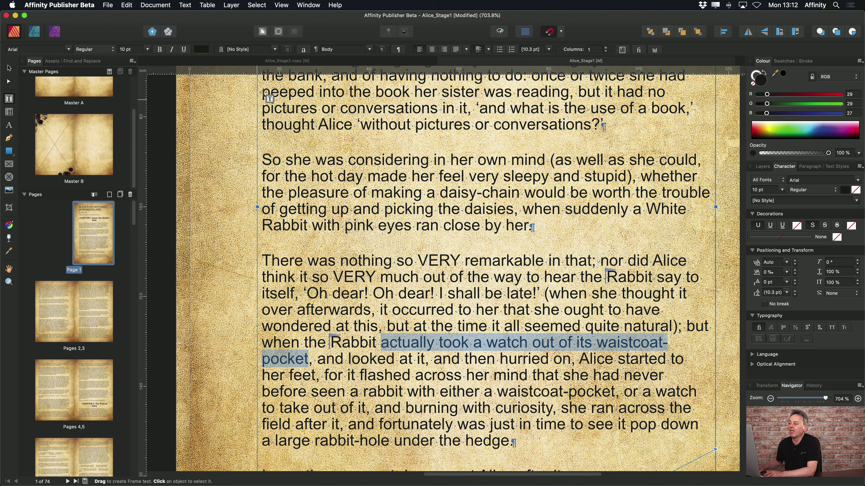
{"action": "left_click", "coordinate": [274, 50]}
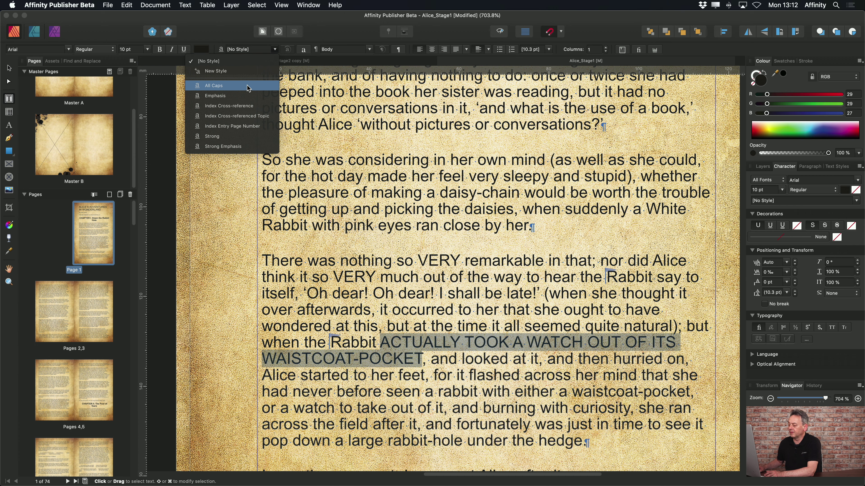
{"action": "left_click", "coordinate": [218, 86]}
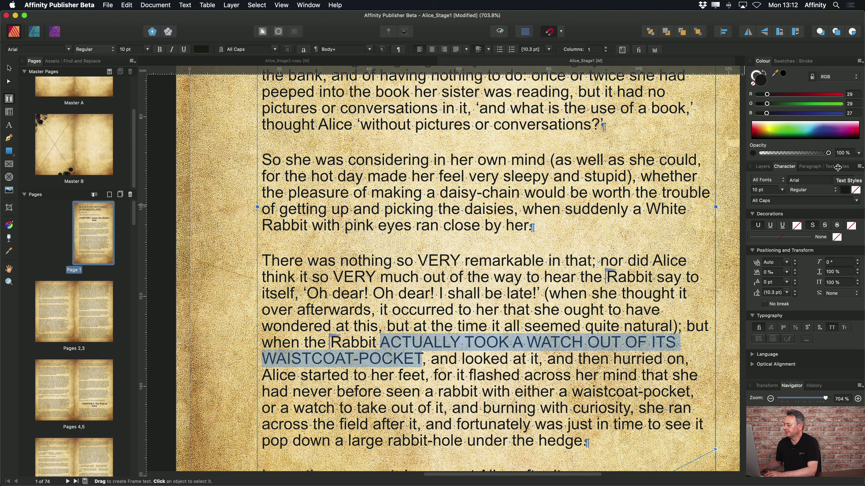
- Detach the Text Styles panel from its docked group and float it over the upper part of the page
{"action": "left_click", "coordinate": [837, 167]}
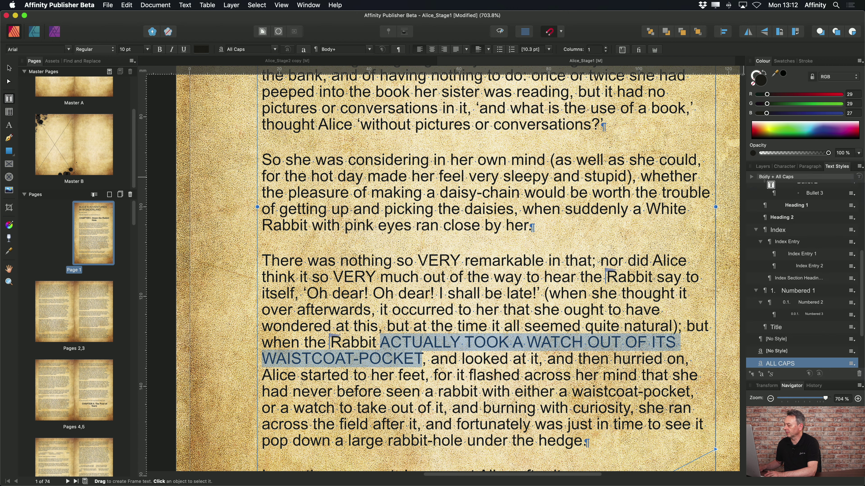
{"action": "left_click_drag", "start_coordinate": [836, 167], "coordinate": [658, 132]}
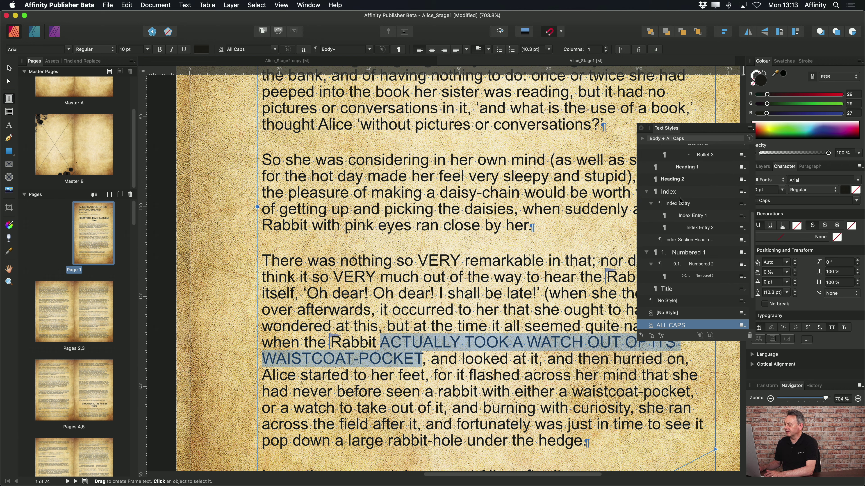
{"action": "left_click_drag", "start_coordinate": [673, 129], "coordinate": [650, 109]}
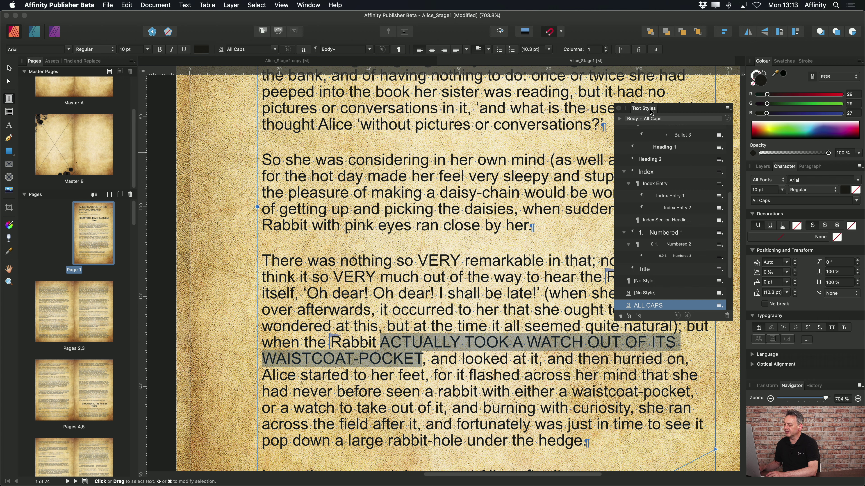
{"action": "left_click_drag", "start_coordinate": [648, 108], "coordinate": [652, 79]}
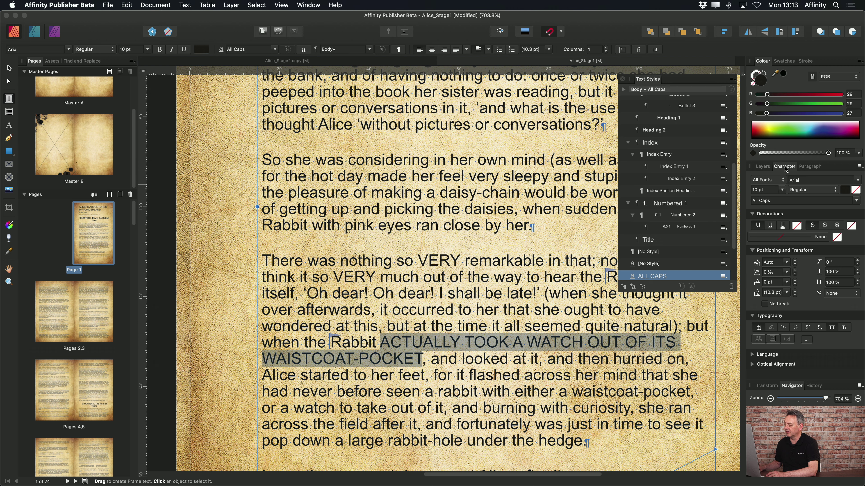
- Detach the Character and Paragraph panels and float them side by side over the page
{"action": "left_click_drag", "start_coordinate": [784, 167], "coordinate": [425, 189]}
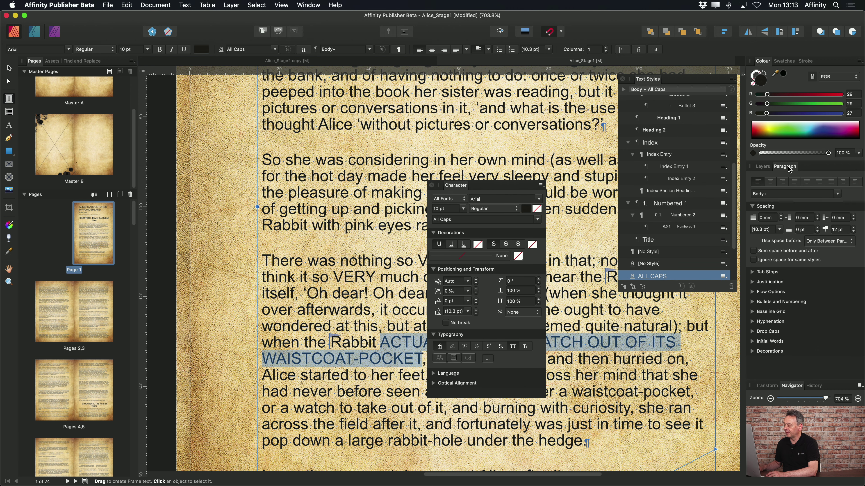
{"action": "left_click_drag", "start_coordinate": [786, 167], "coordinate": [569, 188]}
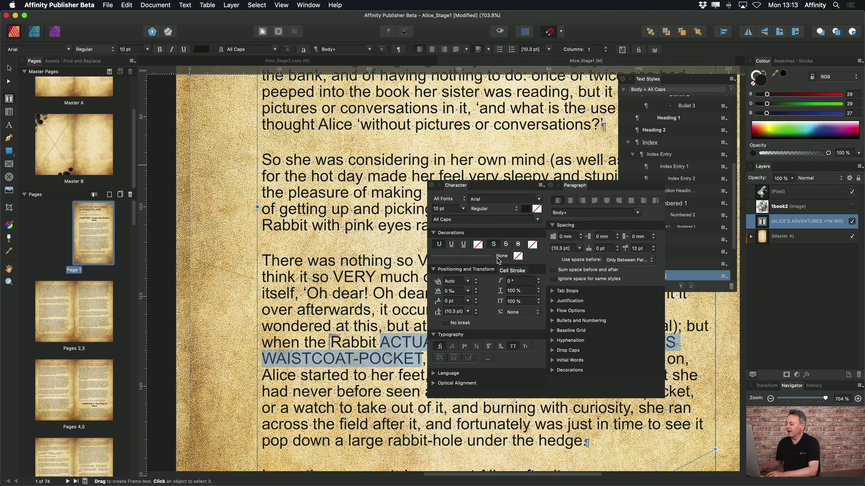
{"action": "left_click", "coordinate": [575, 186]}
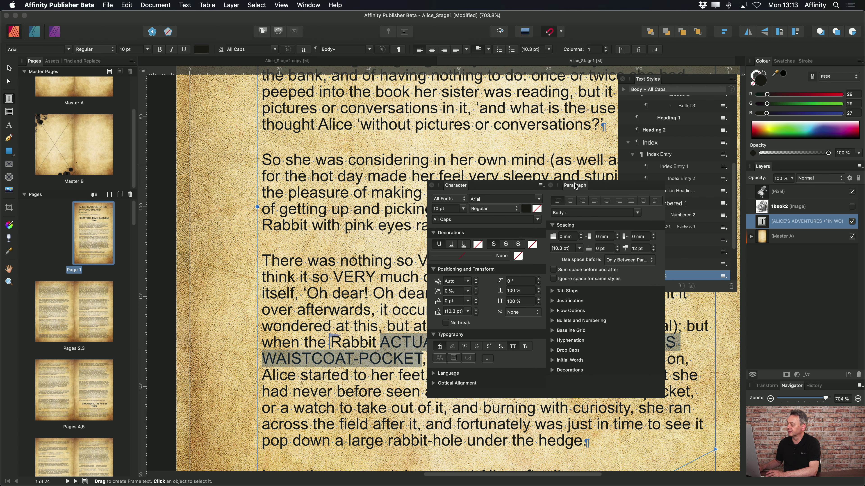
- Move the Text Styles panel beside the Paragraph panel and view the Body style's settings for the paragraph starting "So she was considering", discarding any changes
{"action": "left_click_drag", "start_coordinate": [651, 82], "coordinate": [697, 96]}
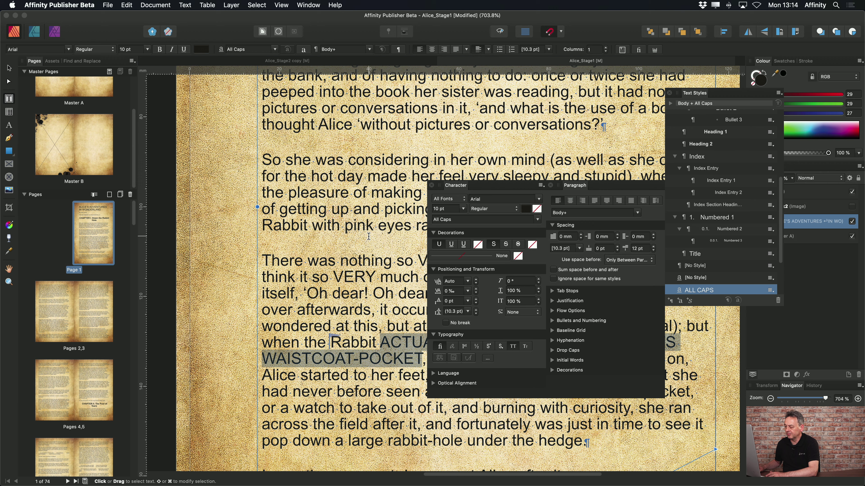
{"action": "triple_click", "coordinate": [376, 211]}
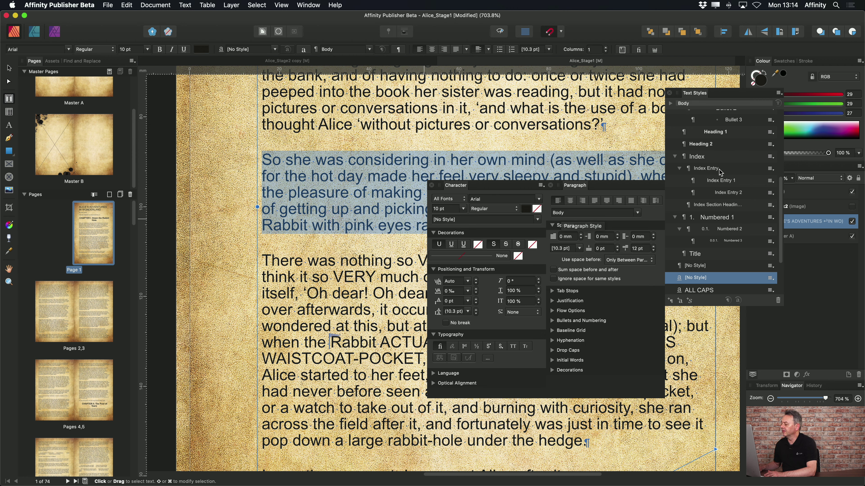
{"action": "left_click_drag", "start_coordinate": [781, 189], "coordinate": [785, 118]}
{"action": "left_click", "coordinate": [770, 130]}
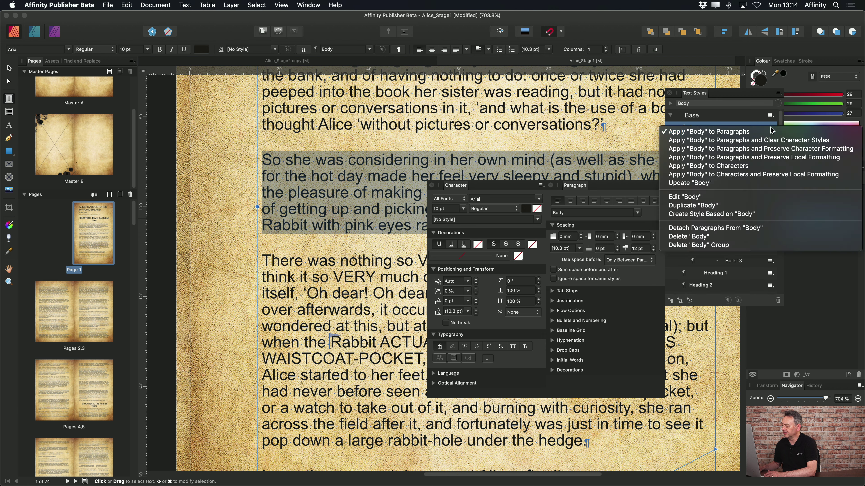
{"action": "left_click", "coordinate": [743, 196]}
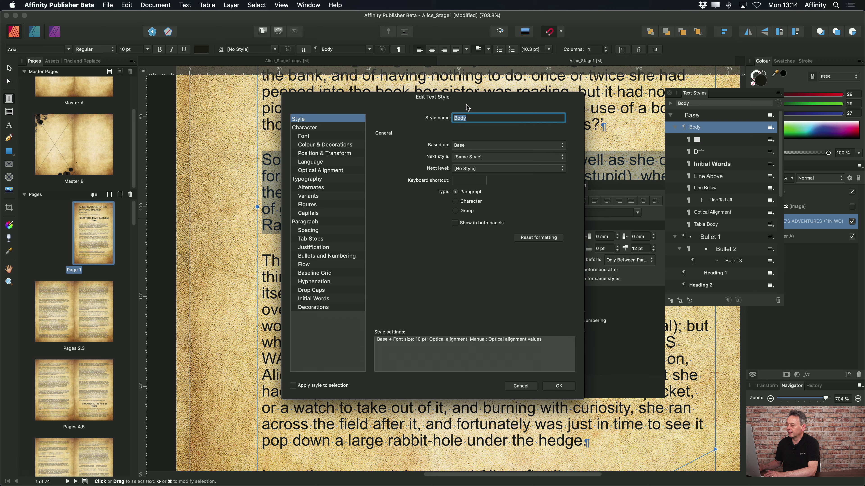
{"action": "left_click_drag", "start_coordinate": [436, 97], "coordinate": [817, 185]}
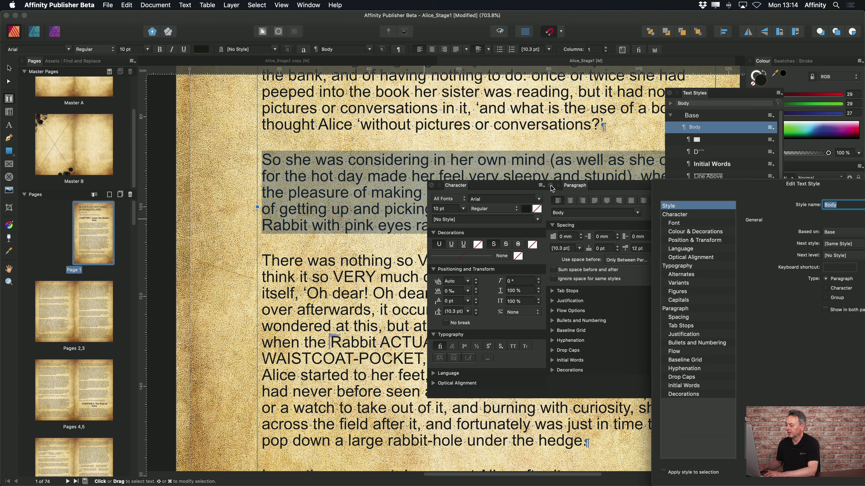
{"action": "left_click_drag", "start_coordinate": [690, 186], "coordinate": [488, 116]}
{"action": "key", "text": "Escape"}
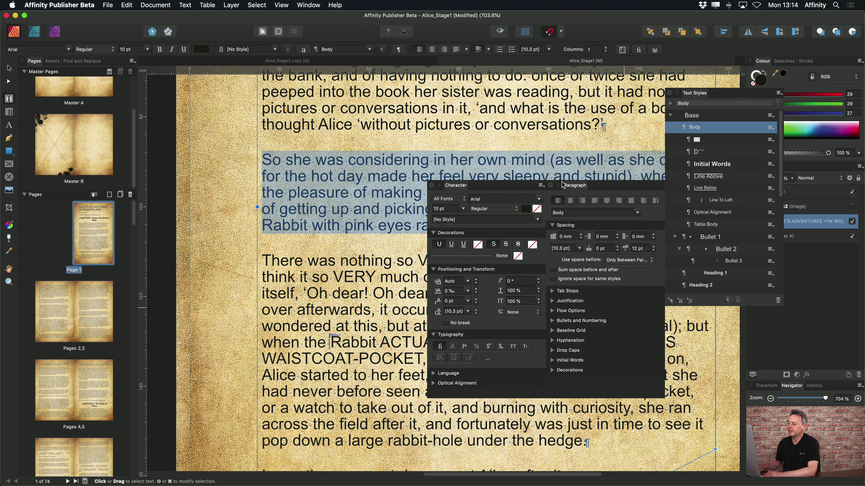
- Reset the studio panels to their default layout and float the Text Styles panel beside the page
{"action": "left_click", "coordinate": [279, 4]}
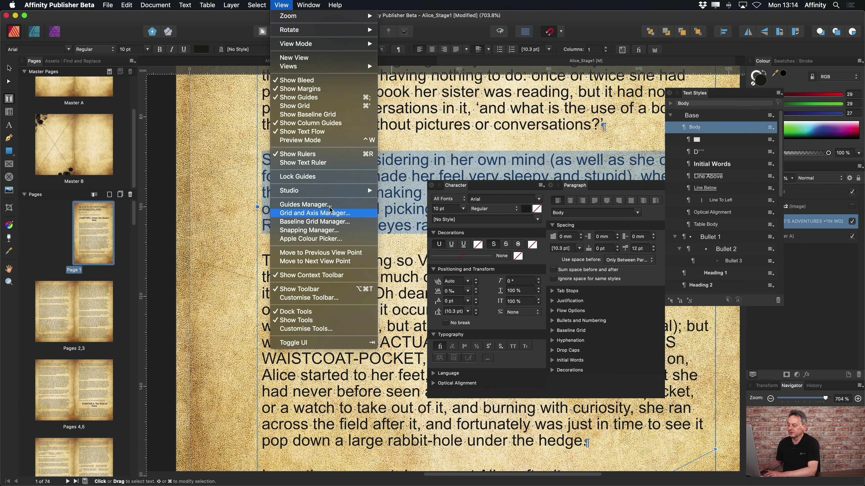
{"action": "mouse_move", "coordinate": [320, 191]}
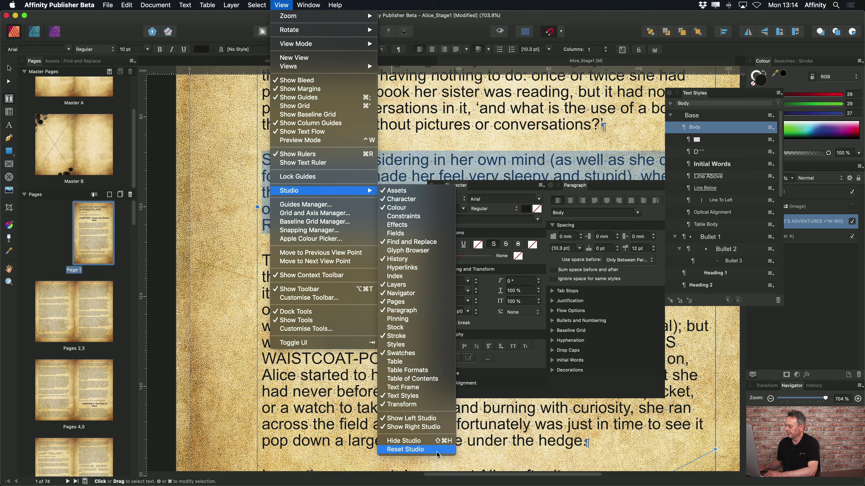
{"action": "left_click", "coordinate": [446, 449]}
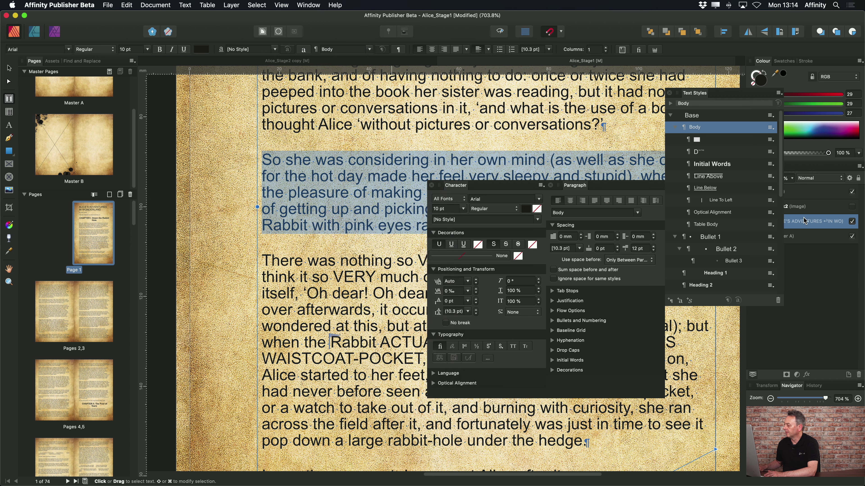
{"action": "left_click_drag", "start_coordinate": [840, 169], "coordinate": [720, 114]}
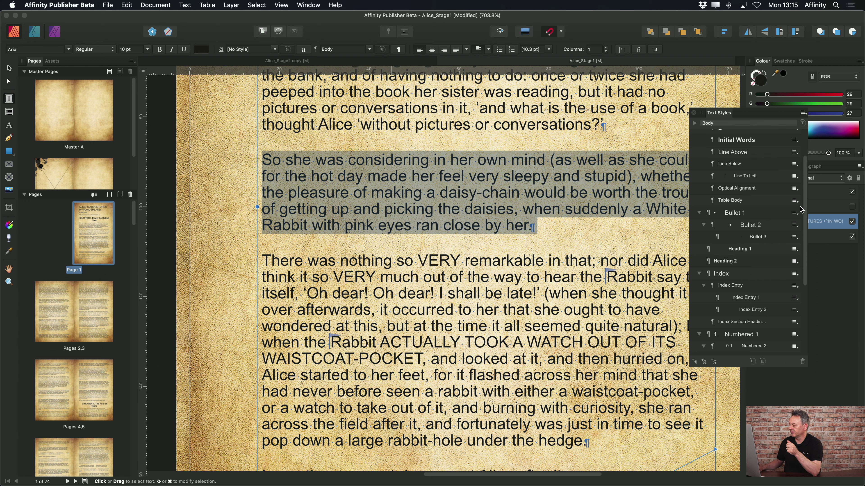
- Examine the paragraph and character styles in the Text Styles list
{"action": "left_click_drag", "start_coordinate": [806, 210], "coordinate": [805, 257]}
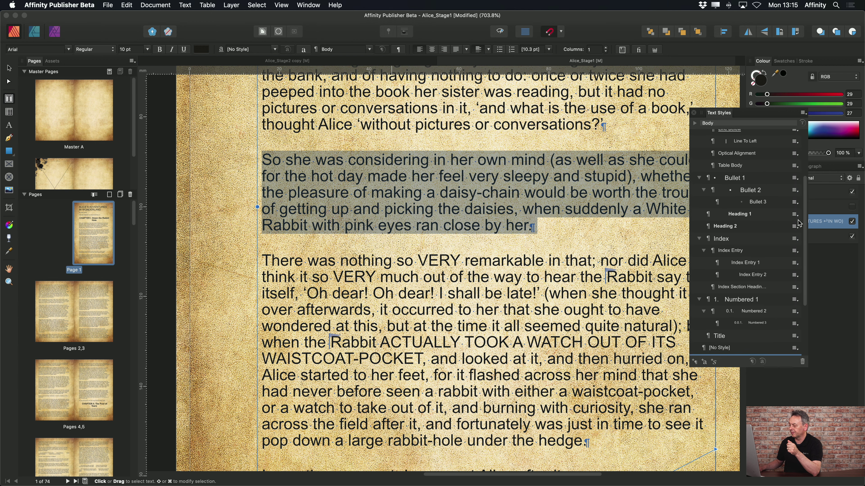
{"action": "scroll", "coordinate": [795, 168], "scroll_direction": "up", "scroll_amount": 5}
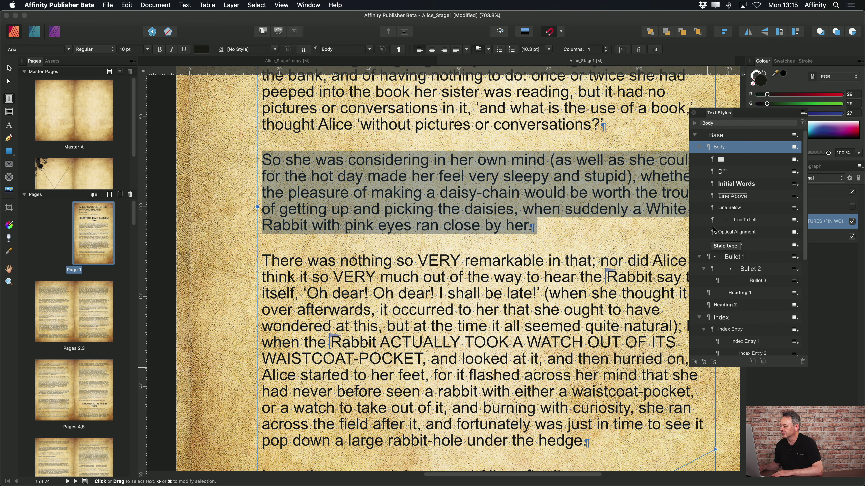
{"action": "left_click_drag", "start_coordinate": [805, 244], "coordinate": [810, 350]}
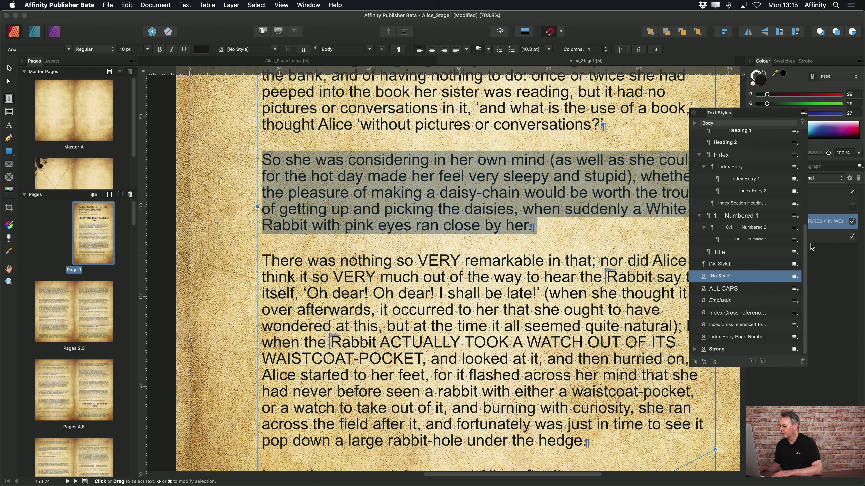
{"action": "scroll", "coordinate": [804, 217], "scroll_direction": "up", "scroll_amount": 3}
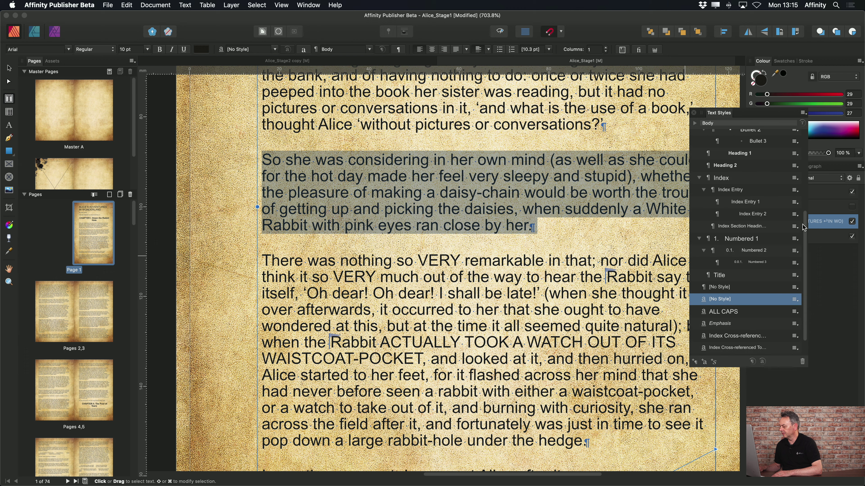
{"action": "scroll", "coordinate": [804, 217], "scroll_direction": "down", "scroll_amount": 2}
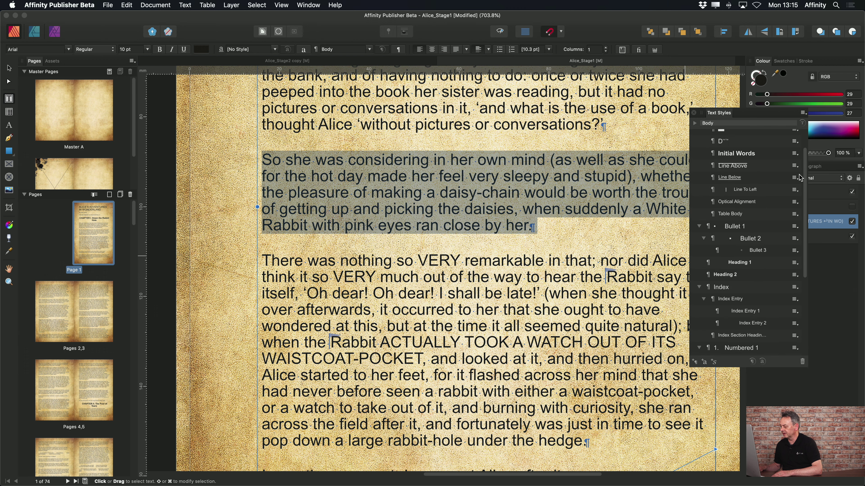
{"action": "scroll", "coordinate": [805, 237], "scroll_direction": "down", "scroll_amount": 1}
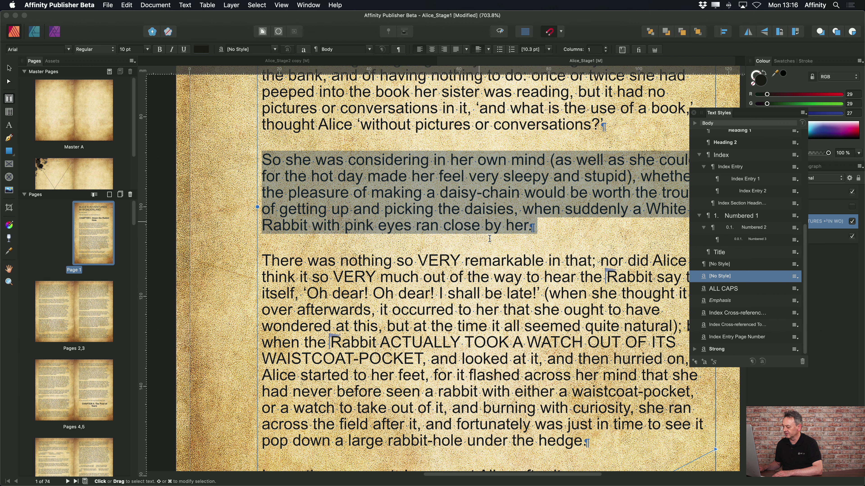
- View the settings for creating a new paragraph style and a new character style, without creating either
{"action": "left_click", "coordinate": [695, 362]}
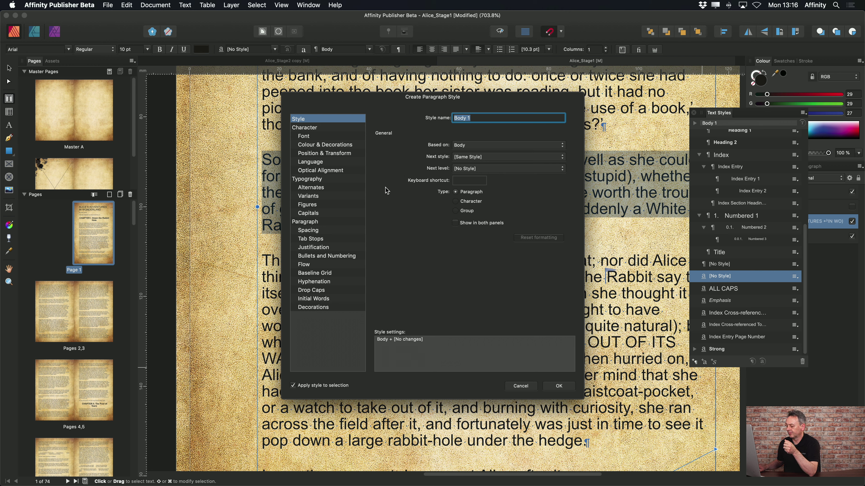
{"action": "left_click", "coordinate": [522, 385]}
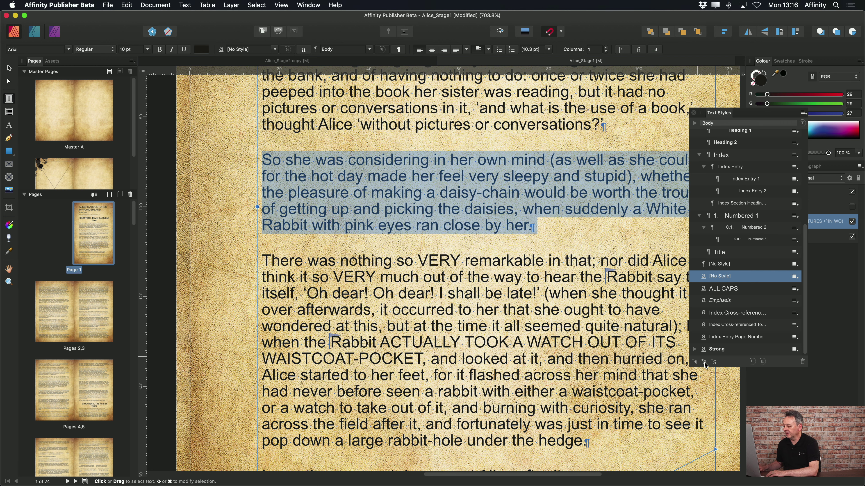
{"action": "left_click", "coordinate": [705, 363]}
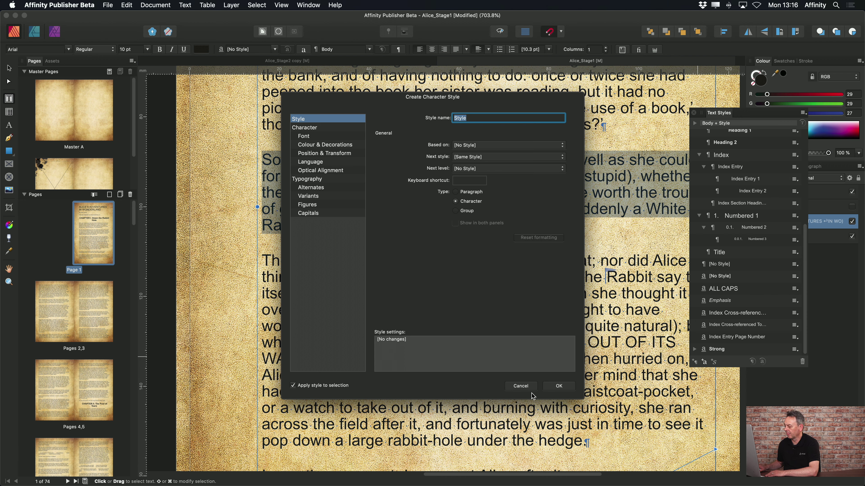
{"action": "left_click", "coordinate": [521, 386]}
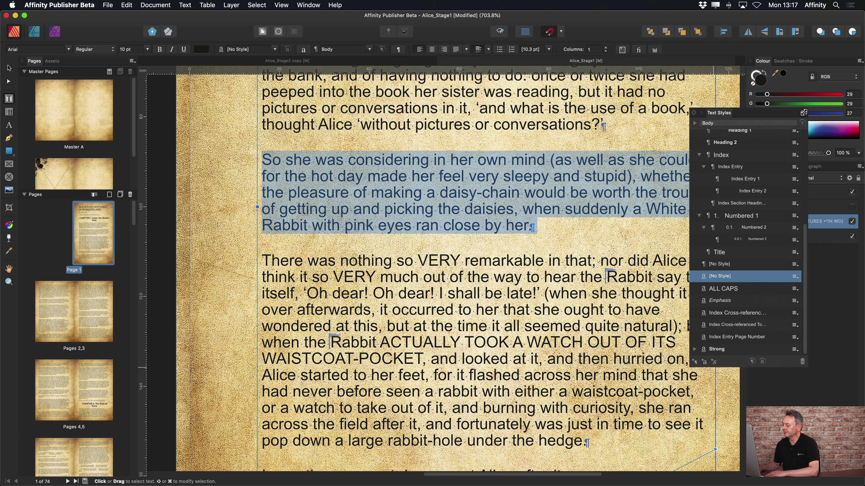
- Turn off the hierarchical display of the text styles and view the flat list from its beginning
{"action": "left_click", "coordinate": [804, 113]}
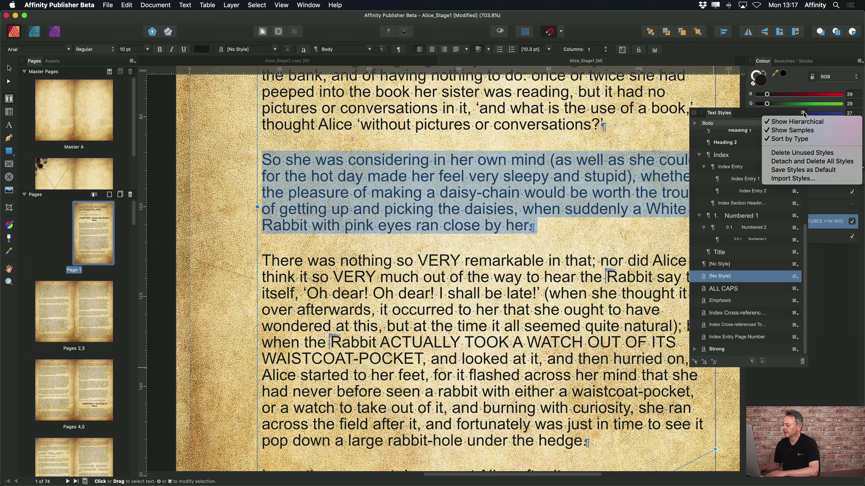
{"action": "left_click", "coordinate": [786, 123]}
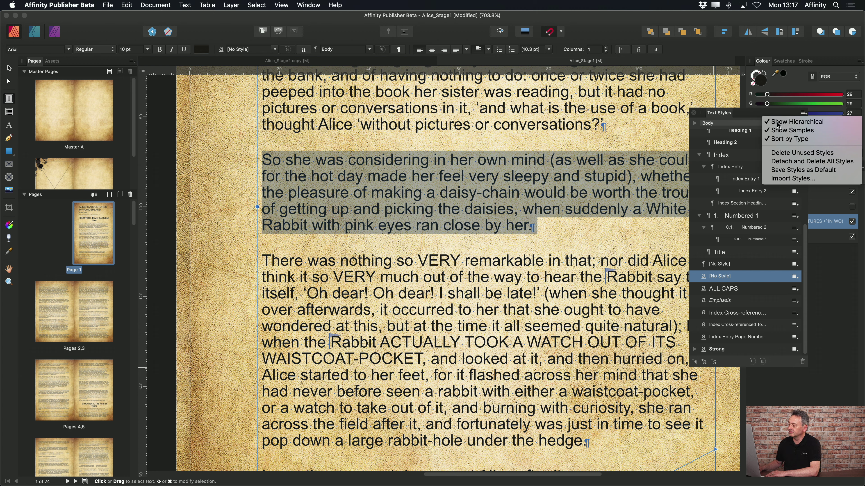
{"action": "left_click_drag", "start_coordinate": [804, 262], "coordinate": [806, 162]}
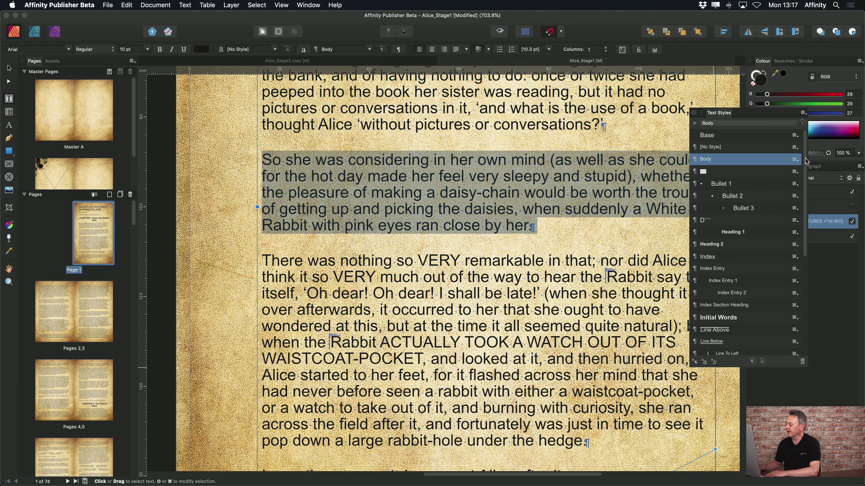
- Turn the hierarchical display of text styles back on, and collapse and re-expand the Base group
{"action": "left_click", "coordinate": [803, 113]}
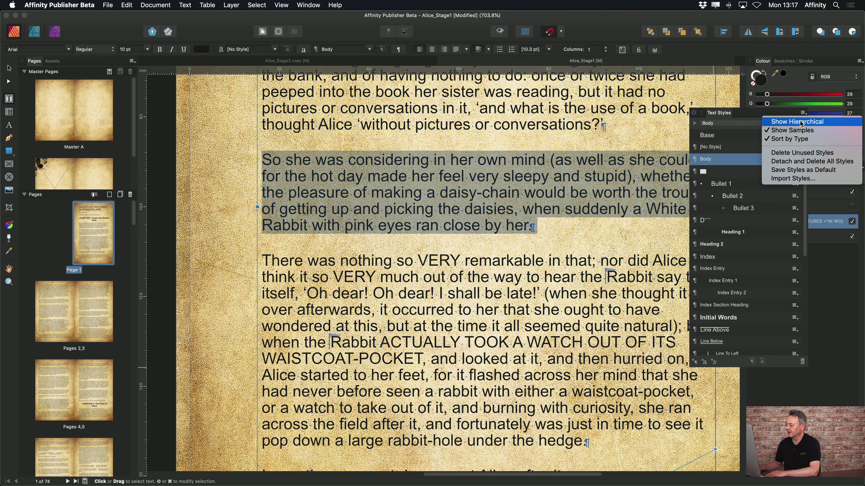
{"action": "left_click", "coordinate": [801, 122]}
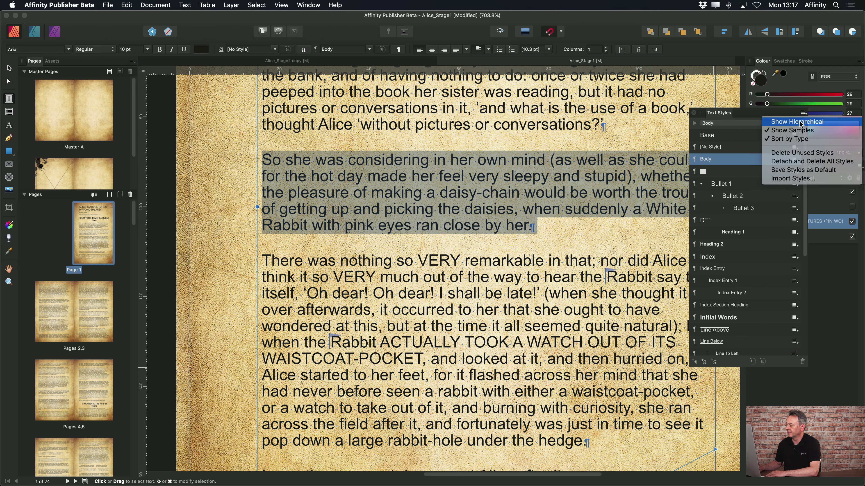
{"action": "left_click", "coordinate": [694, 136]}
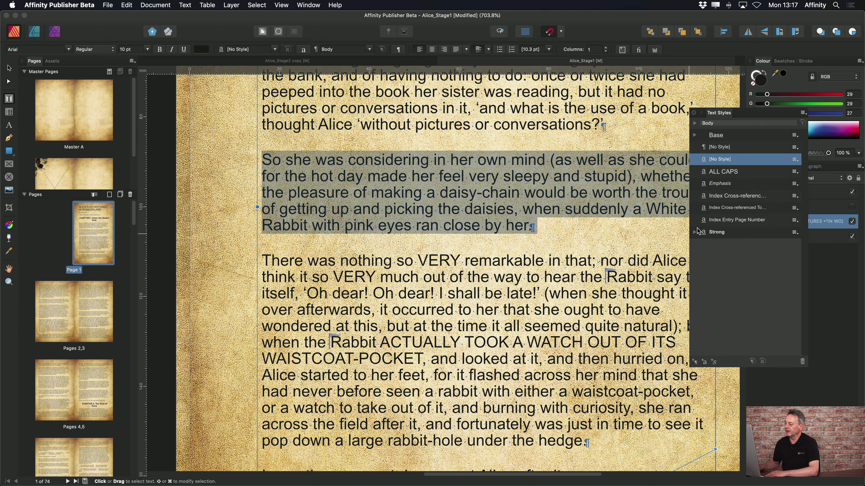
{"action": "left_click", "coordinate": [695, 137]}
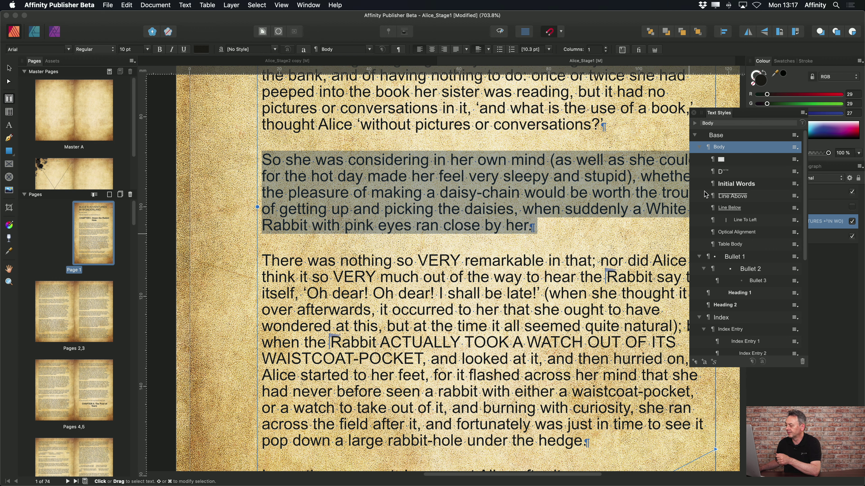
- Deselect the paragraph and fit the whole of page 1 in view
{"action": "left_click", "coordinate": [534, 211]}
{"action": "scroll", "coordinate": [533, 210], "scroll_direction": "up", "scroll_amount": 3}
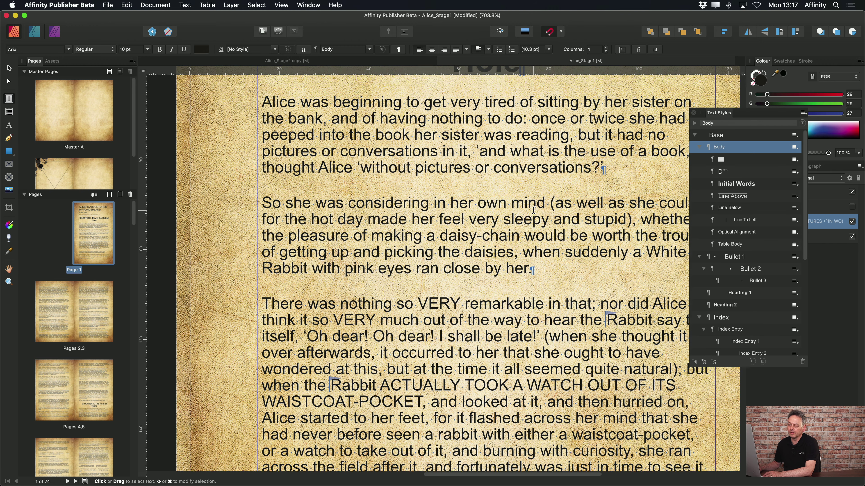
{"action": "scroll", "coordinate": [533, 210], "scroll_direction": "up", "scroll_amount": 2}
{"action": "double_click", "coordinate": [95, 229]}
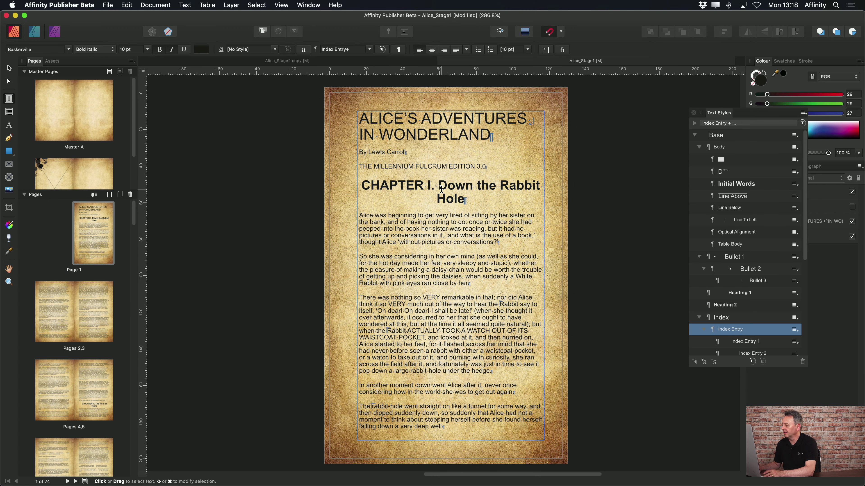
- Collapse and re-expand the Base group, and examine how the body, bullet, heading and index styles are nested under it
{"action": "left_click", "coordinate": [695, 135]}
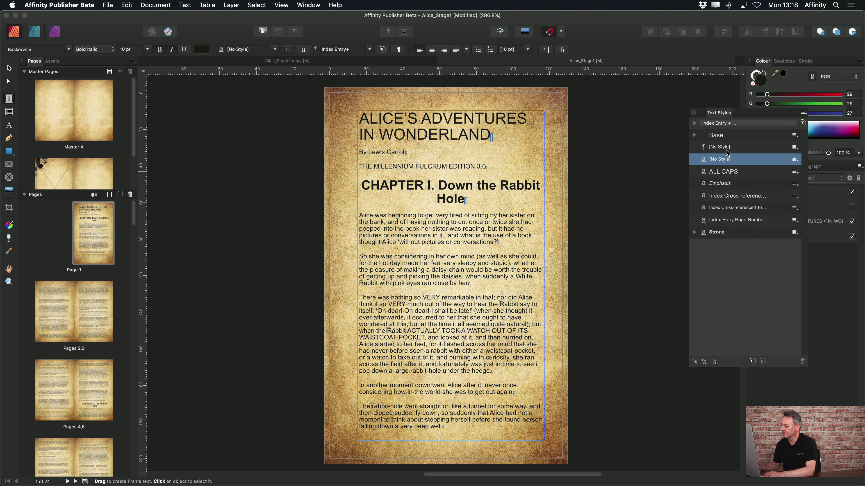
{"action": "left_click", "coordinate": [694, 135]}
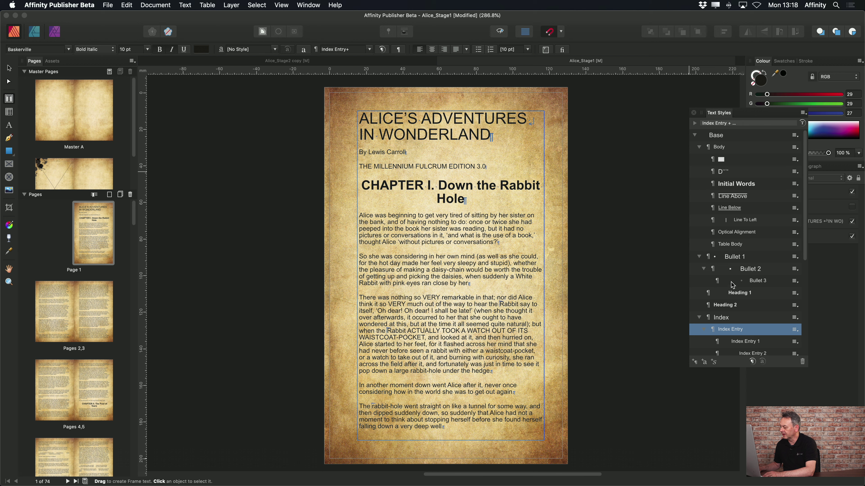
{"action": "scroll", "coordinate": [729, 303], "scroll_direction": "down", "scroll_amount": 6}
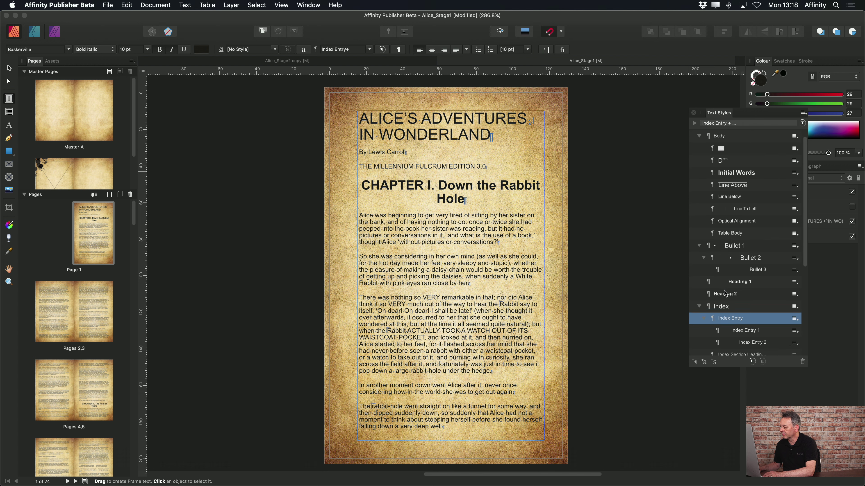
{"action": "scroll", "coordinate": [721, 300], "scroll_direction": "up", "scroll_amount": 6}
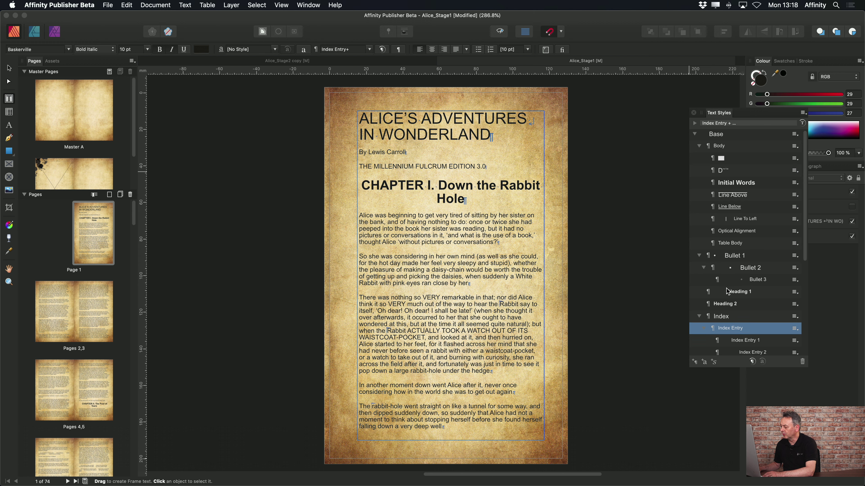
{"action": "scroll", "coordinate": [729, 252], "scroll_direction": "down", "scroll_amount": 3}
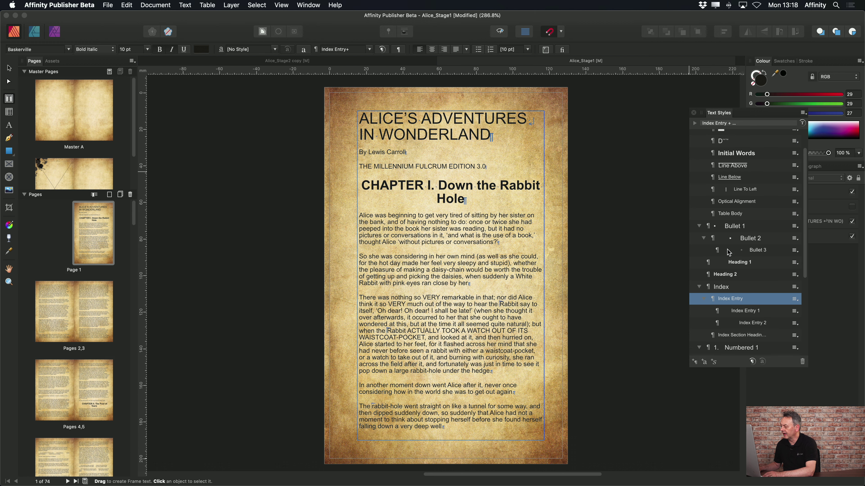
{"action": "scroll", "coordinate": [728, 251], "scroll_direction": "up", "scroll_amount": 3}
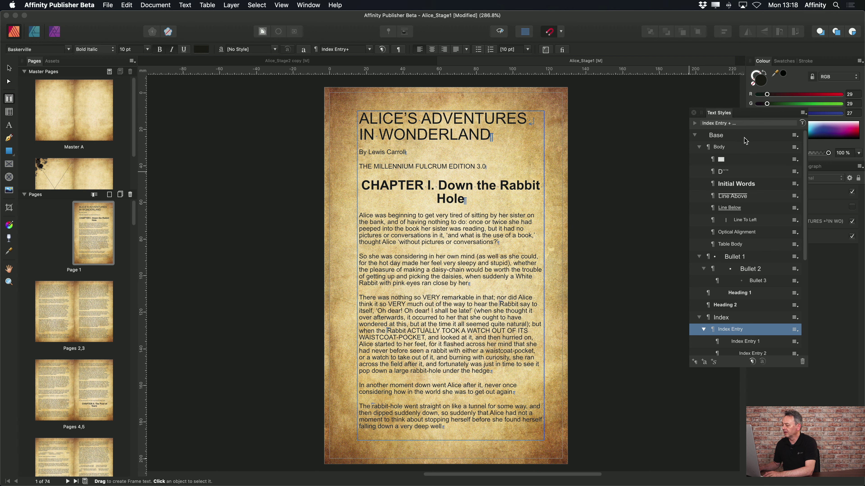
- Edit the Base text style and set its font family to Baskerville
{"action": "left_click", "coordinate": [795, 136]}
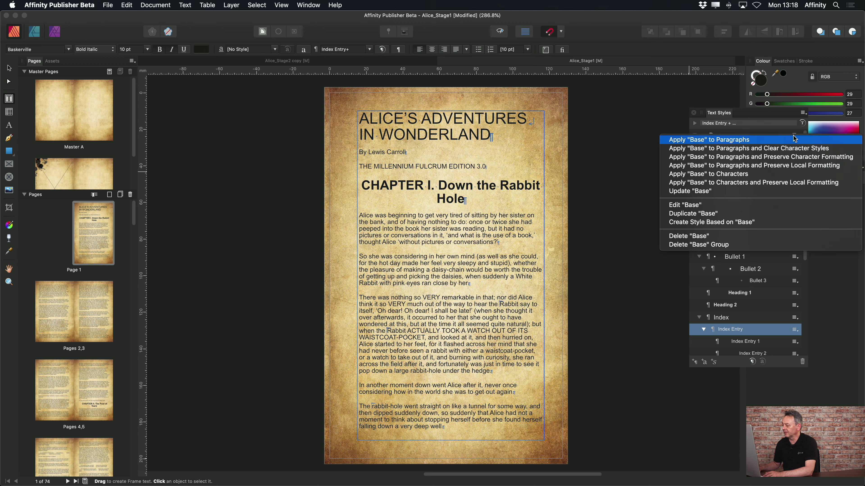
{"action": "left_click", "coordinate": [794, 135]}
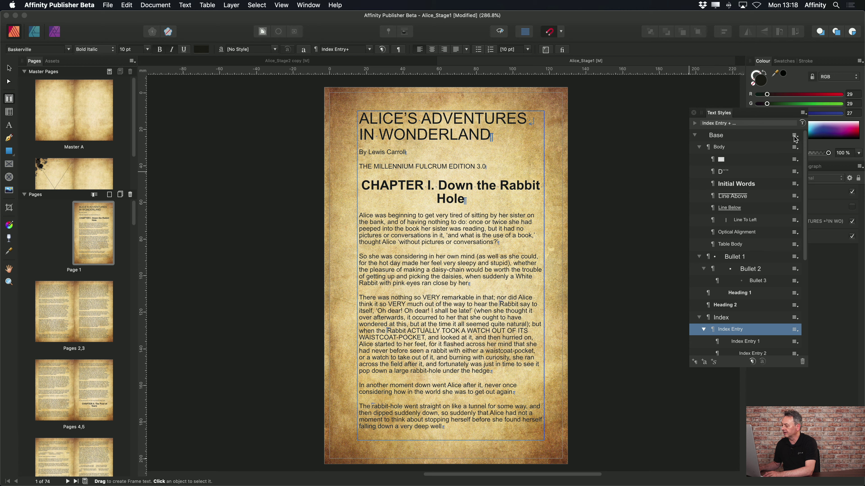
{"action": "left_click", "coordinate": [794, 137]}
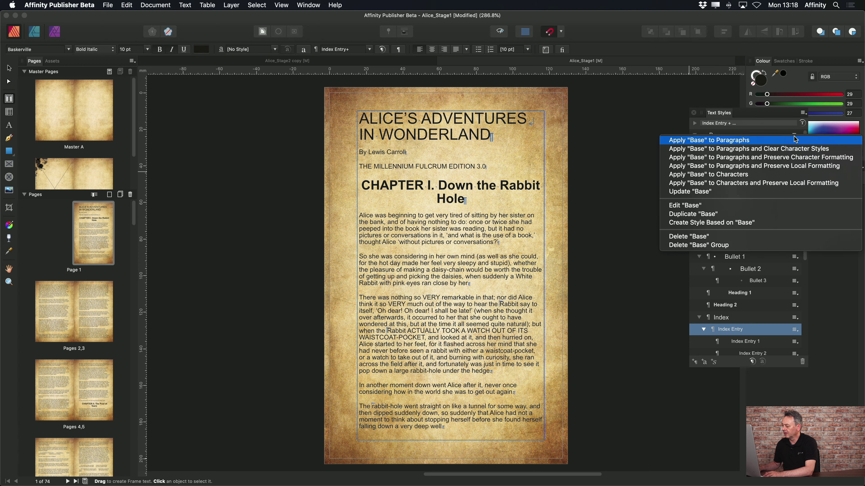
{"action": "left_click", "coordinate": [685, 206]}
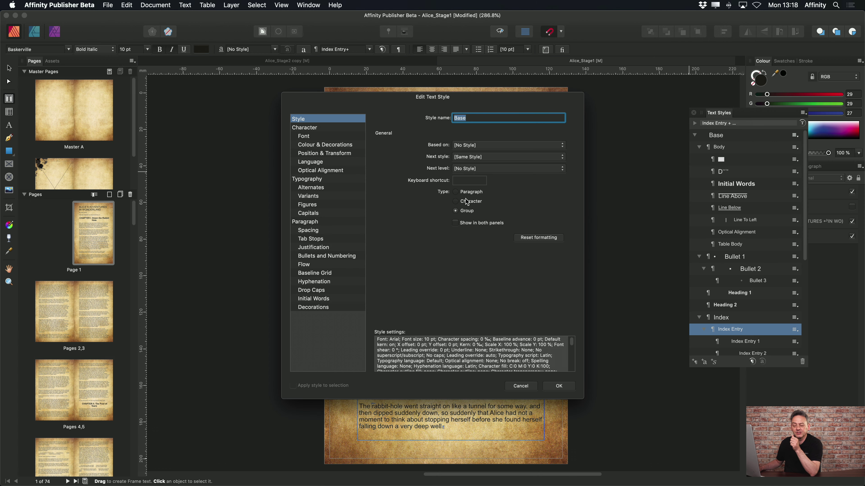
{"action": "left_click", "coordinate": [306, 136]}
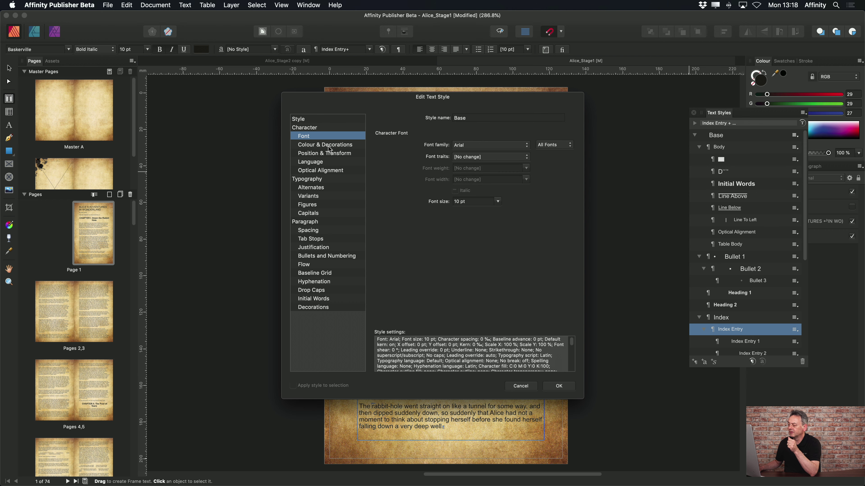
{"action": "left_click", "coordinate": [525, 146]}
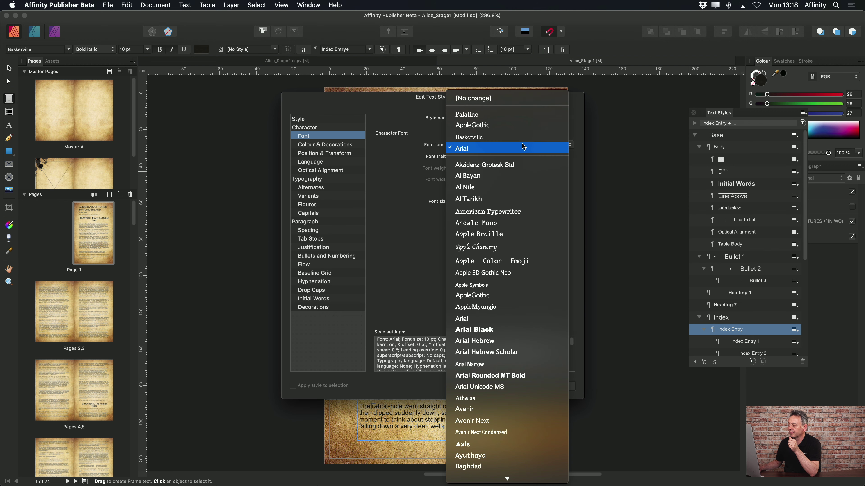
{"action": "left_click", "coordinate": [521, 138]}
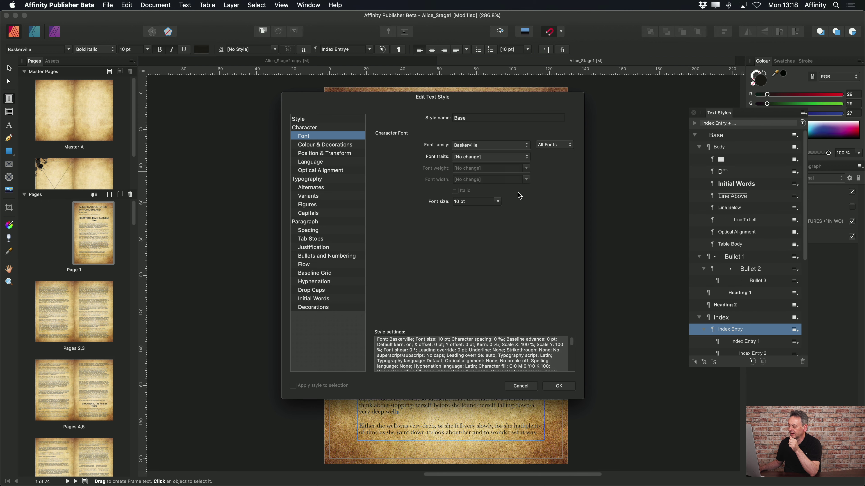
{"action": "left_click", "coordinate": [558, 387]}
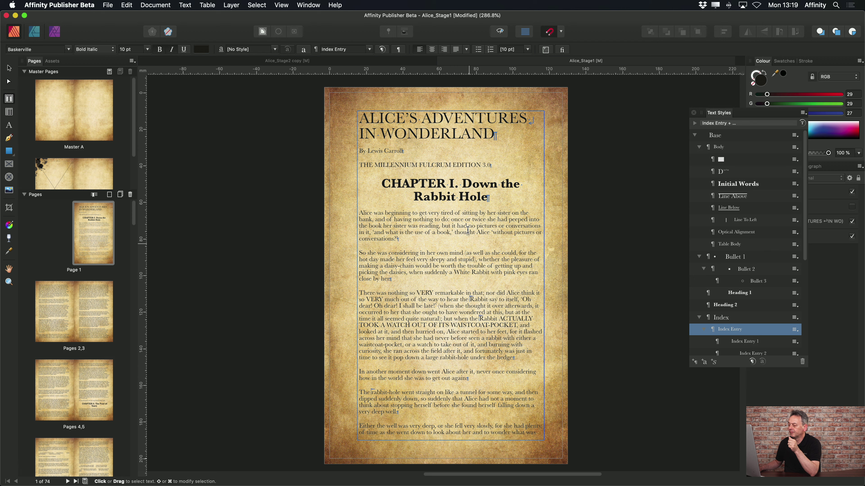
- Check which text styles the chapter heading, the book title and the body paragraphs on page 1 use
{"action": "left_click", "coordinate": [450, 194]}
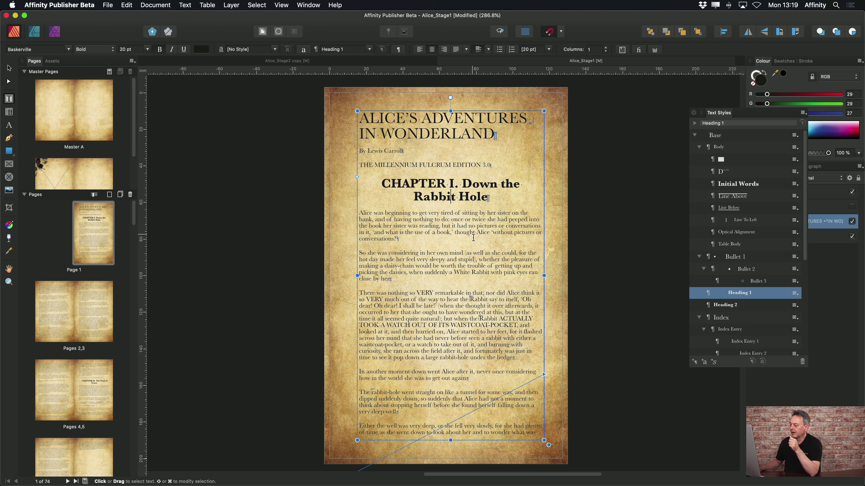
{"action": "left_click", "coordinate": [427, 126]}
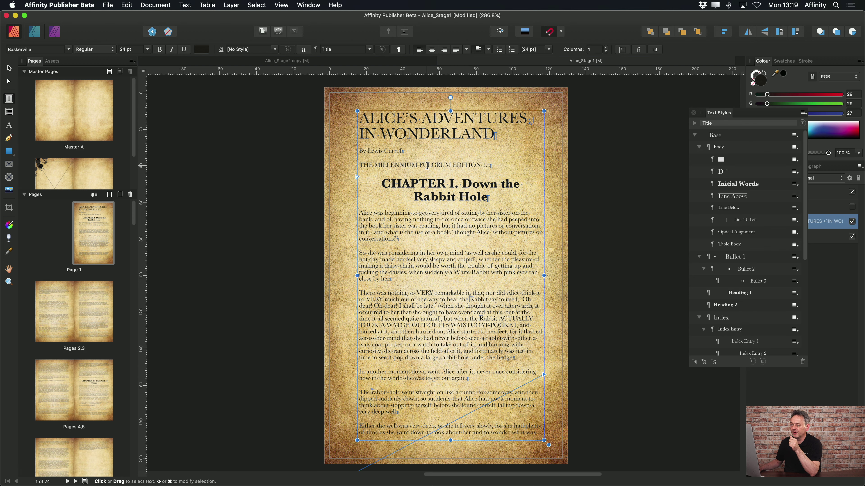
{"action": "left_click", "coordinate": [433, 226]}
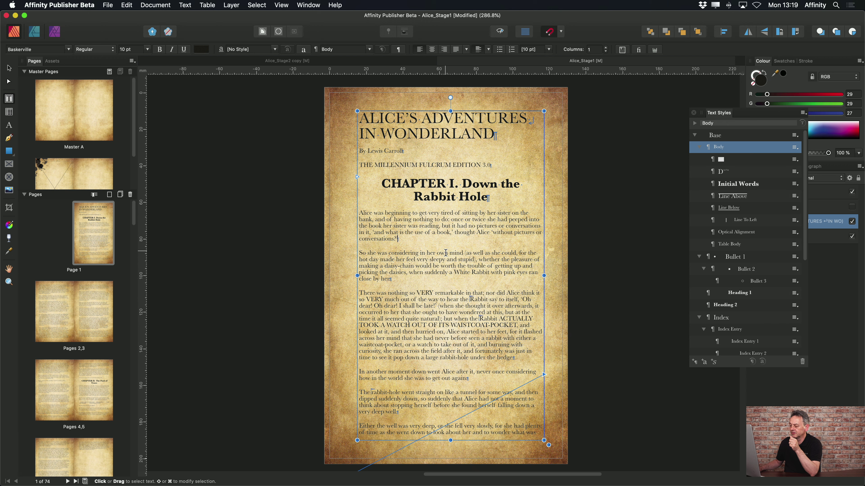
{"action": "left_click", "coordinate": [439, 272]}
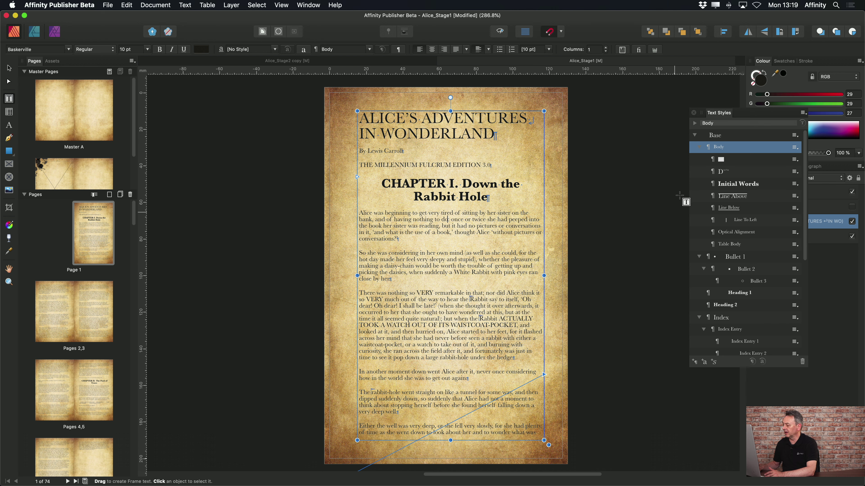
- Create a group style named Headings that is based on no style, and collapse the Base group to check it in the list
{"action": "left_click", "coordinate": [696, 135]}
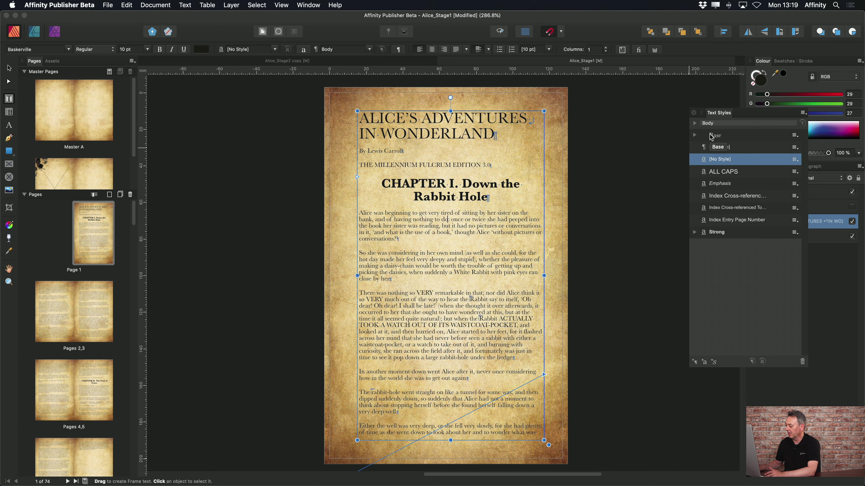
{"action": "left_click", "coordinate": [714, 363]}
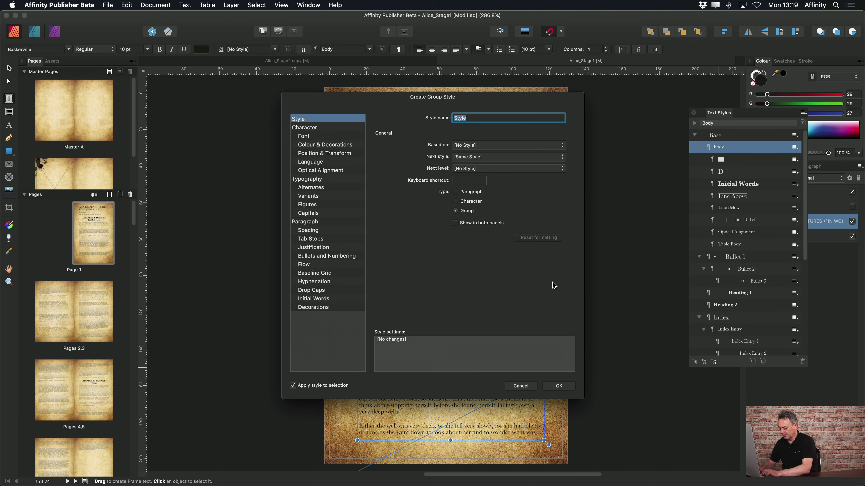
{"action": "type", "text": "Hea"}
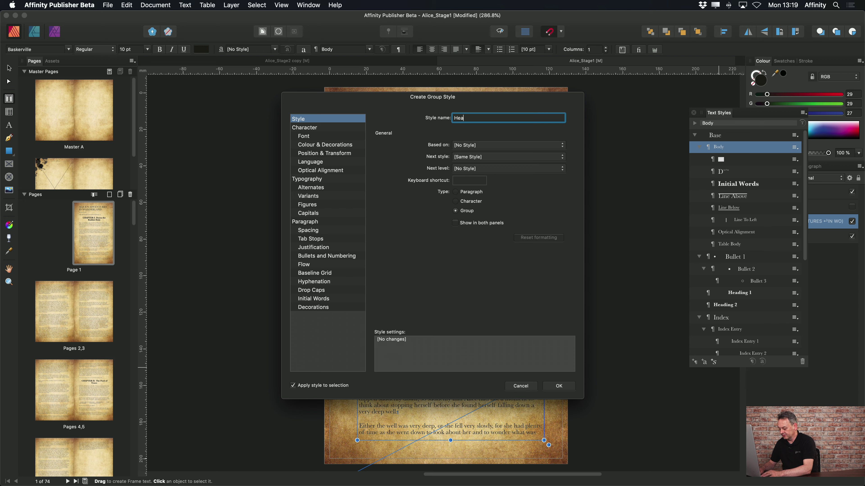
{"action": "type", "text": "ding"}
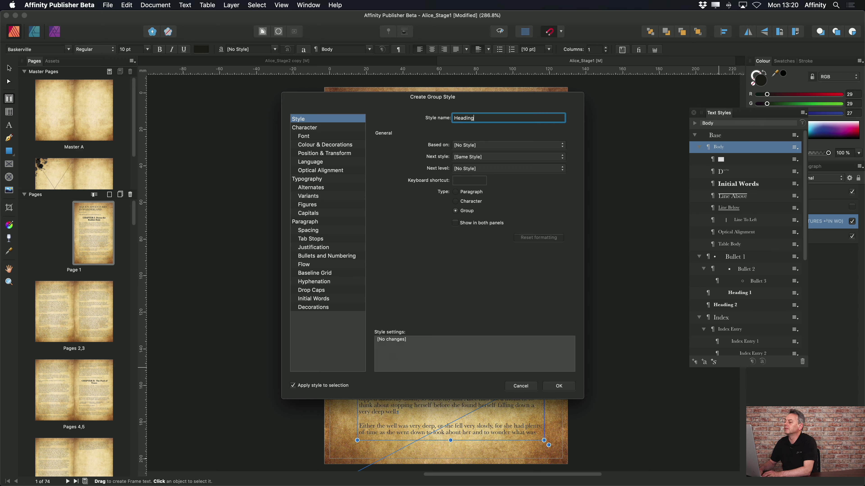
{"action": "type", "text": "s"}
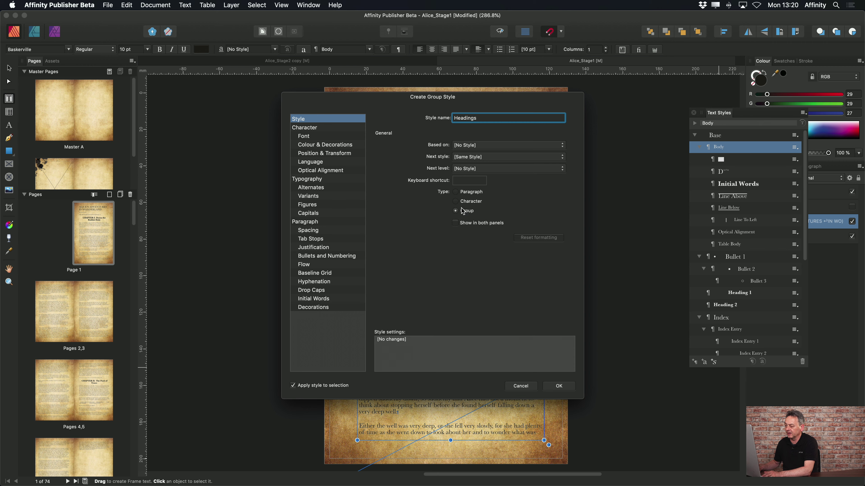
{"action": "left_click", "coordinate": [559, 386]}
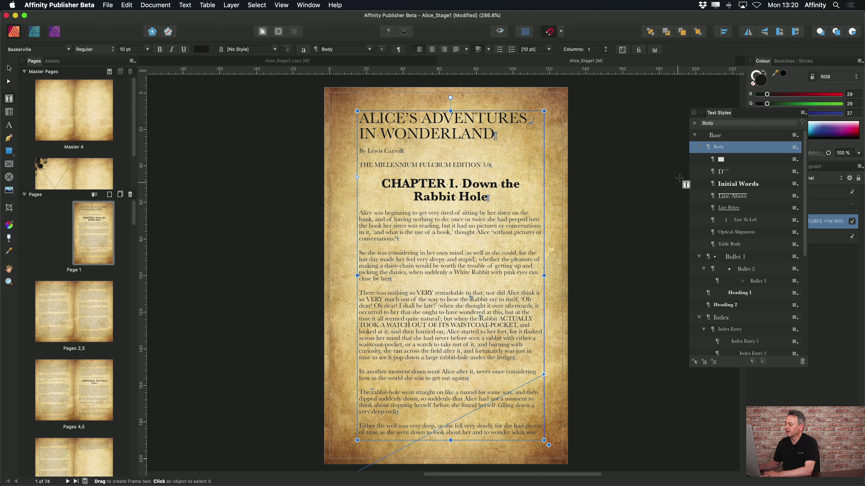
{"action": "left_click", "coordinate": [695, 135]}
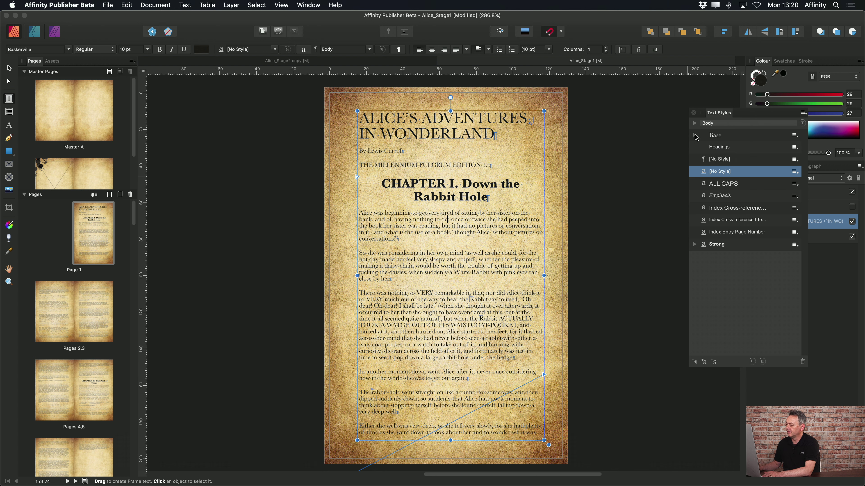
- Edit the Heading 1 style inside the Base group so that it is based on Headings
{"action": "left_click", "coordinate": [695, 135]}
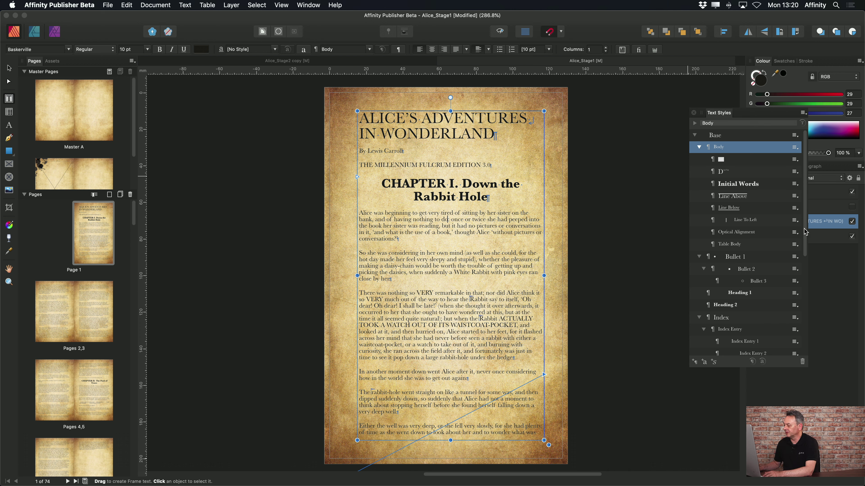
{"action": "left_click_drag", "start_coordinate": [805, 232], "coordinate": [805, 234]}
{"action": "scroll", "coordinate": [805, 233], "scroll_direction": "down", "scroll_amount": 4}
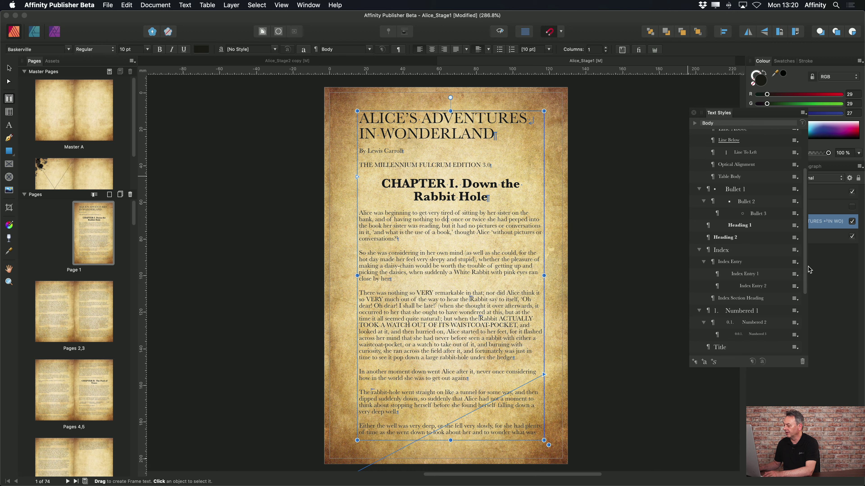
{"action": "left_click", "coordinate": [792, 226]}
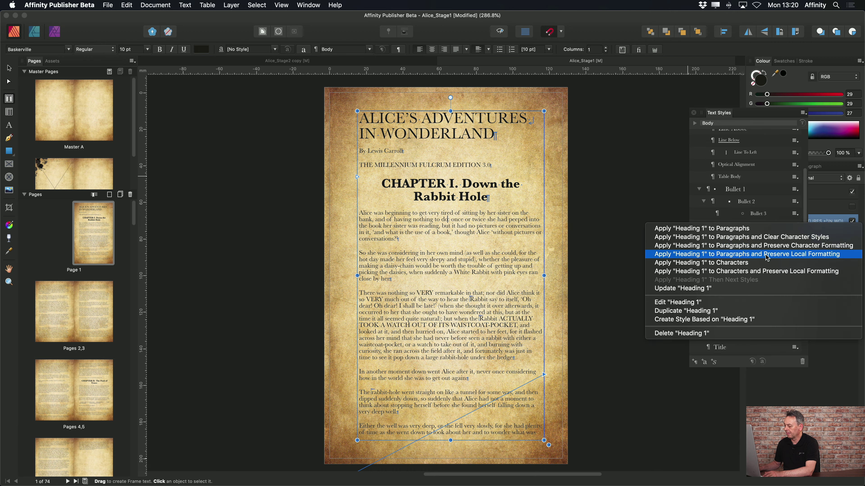
{"action": "left_click", "coordinate": [767, 303]}
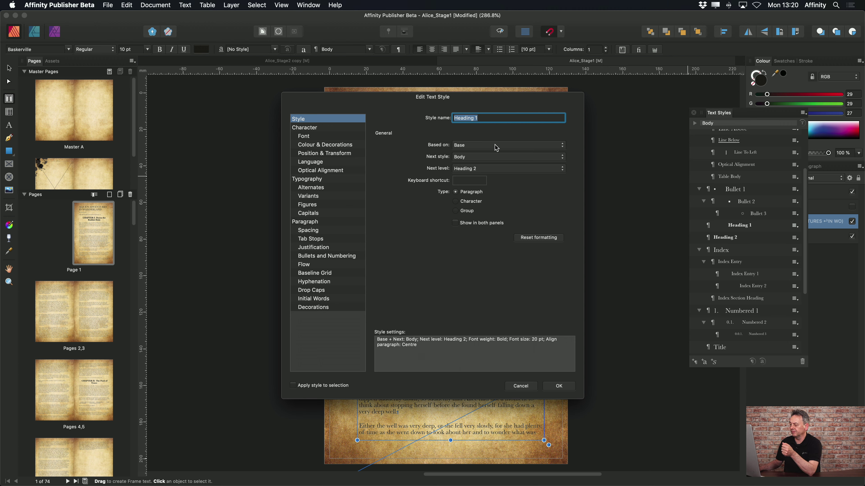
{"action": "left_click", "coordinate": [507, 147]}
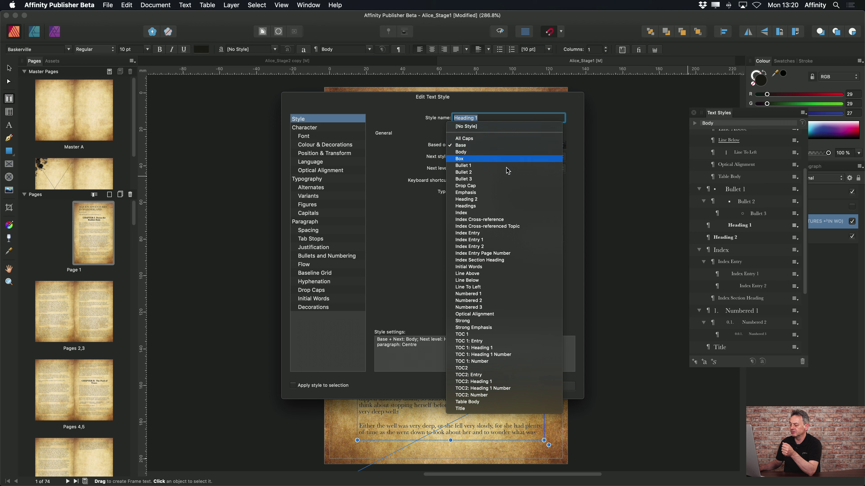
{"action": "left_click", "coordinate": [503, 207]}
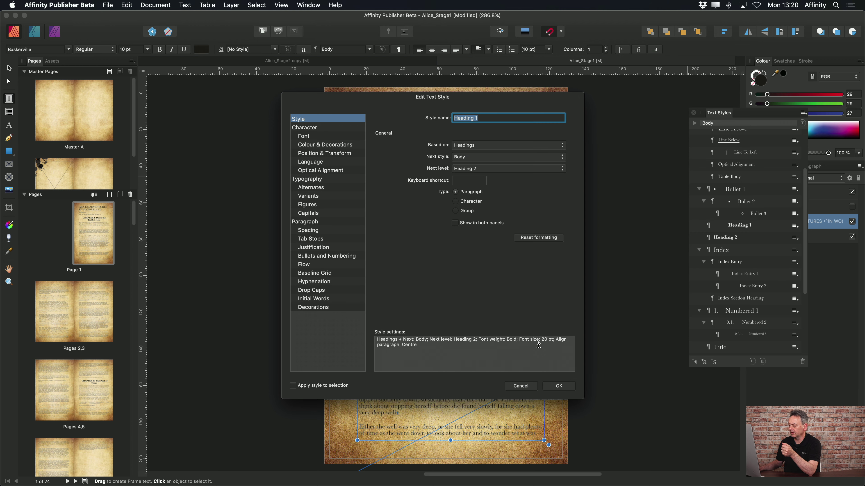
{"action": "left_click", "coordinate": [558, 386]}
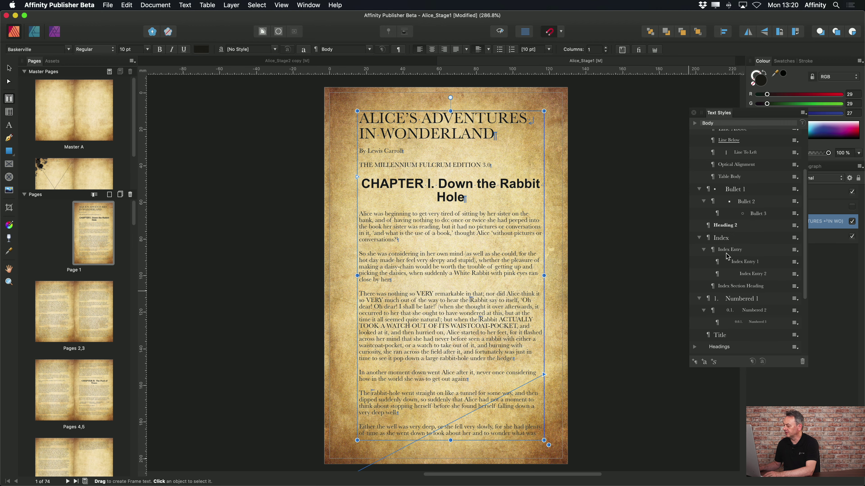
- Edit the Heading 2 style so that it is based on Headings instead of Base
{"action": "left_click", "coordinate": [798, 229]}
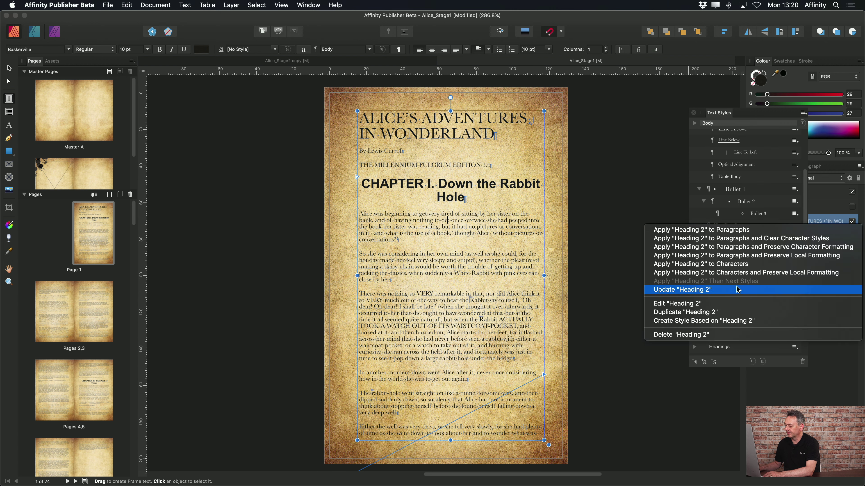
{"action": "left_click", "coordinate": [701, 302]}
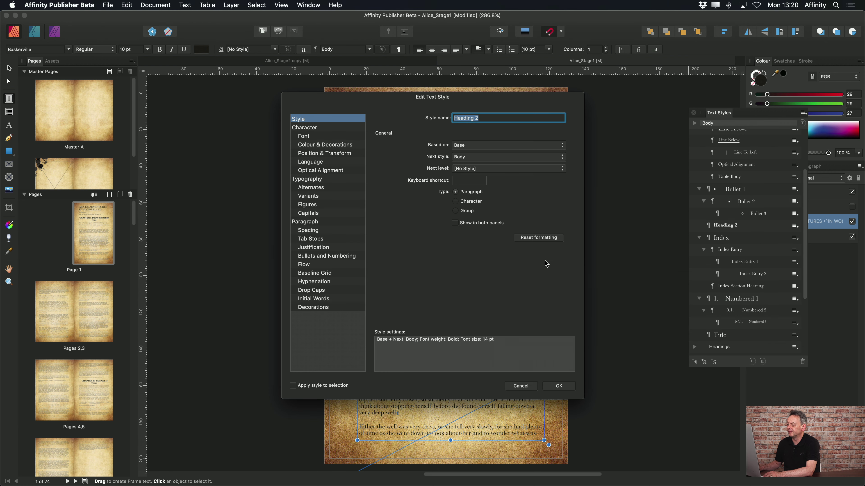
{"action": "left_click", "coordinate": [558, 147]}
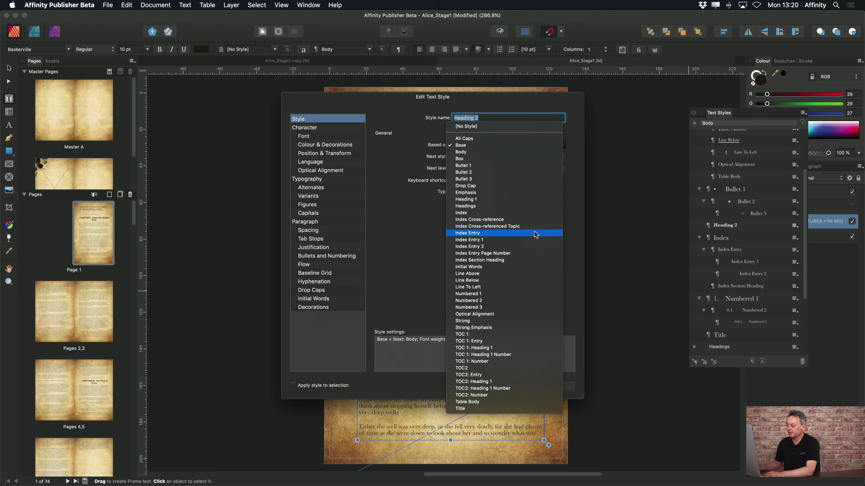
{"action": "left_click", "coordinate": [533, 206]}
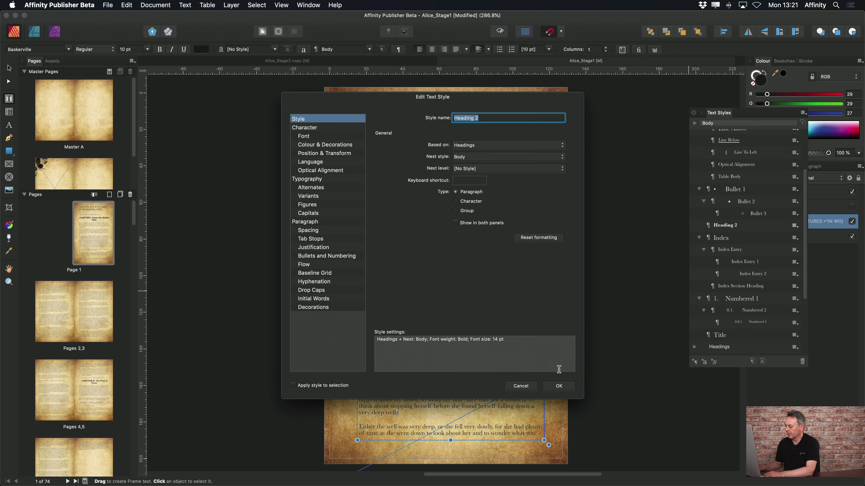
{"action": "left_click", "coordinate": [558, 389]}
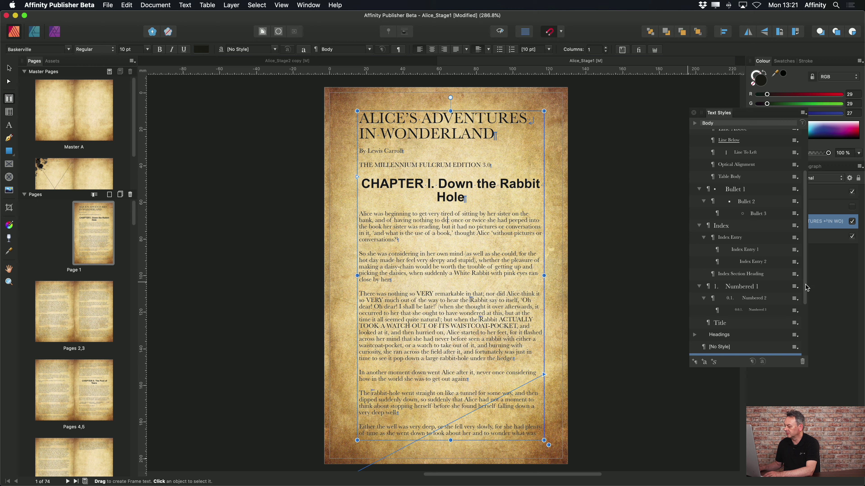
- Edit the Title style inside the Base group so that it is based on Headings
{"action": "scroll", "coordinate": [806, 293], "scroll_direction": "down", "scroll_amount": 3}
{"action": "left_click", "coordinate": [795, 288]}
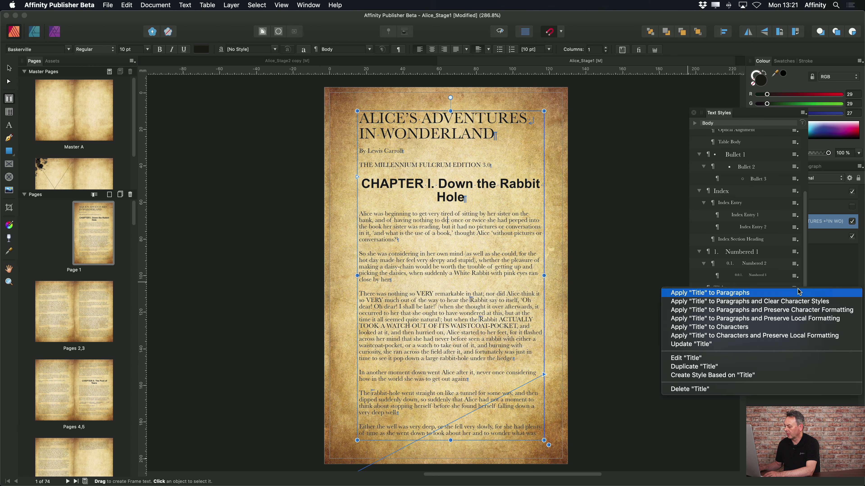
{"action": "left_click", "coordinate": [759, 358]}
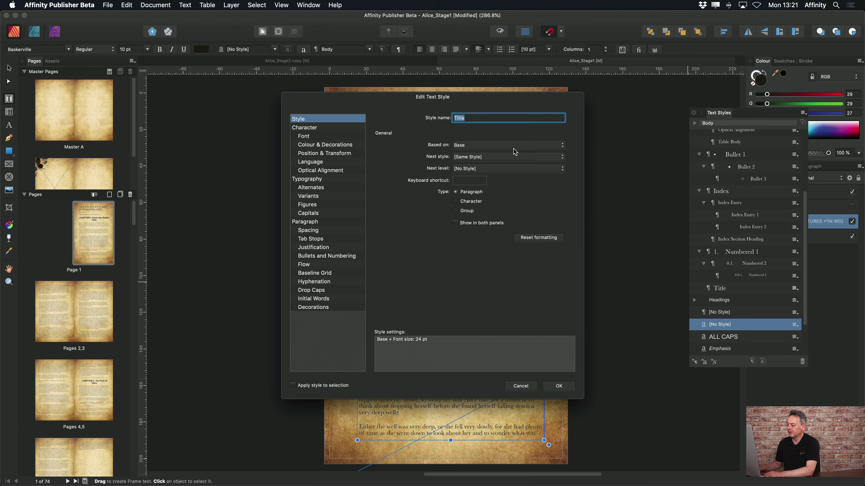
{"action": "left_click", "coordinate": [555, 147]}
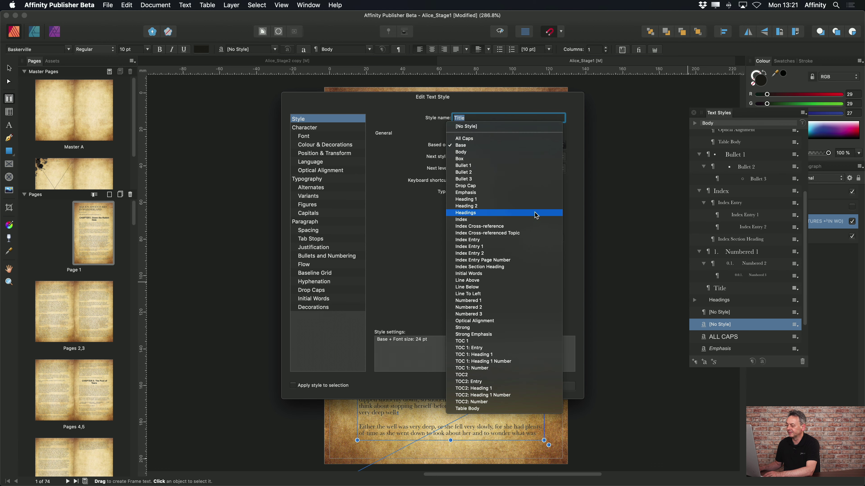
{"action": "left_click", "coordinate": [536, 213]}
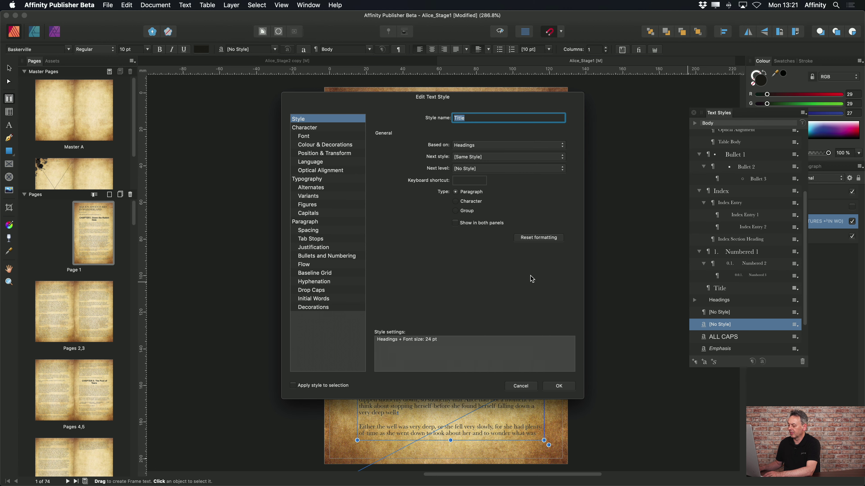
{"action": "left_click", "coordinate": [559, 386]}
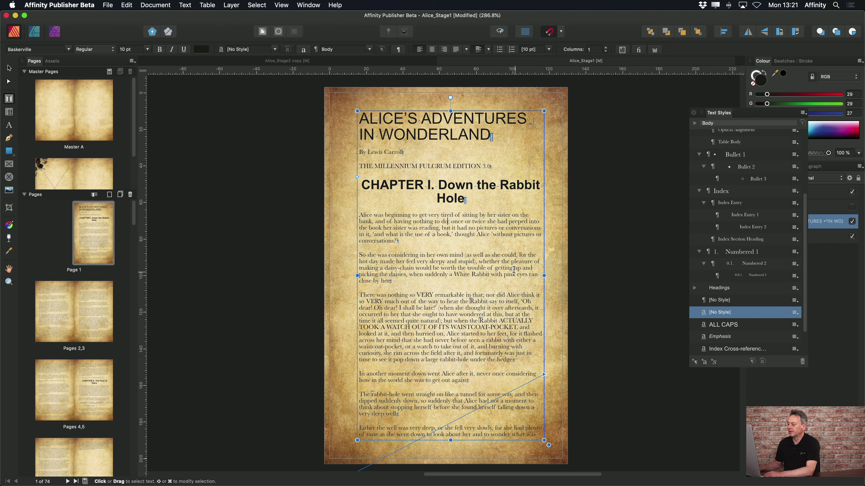
- Place the cursor in the chapter heading and collapse the Base group to check the styles nested under Headings
{"action": "left_click", "coordinate": [475, 197]}
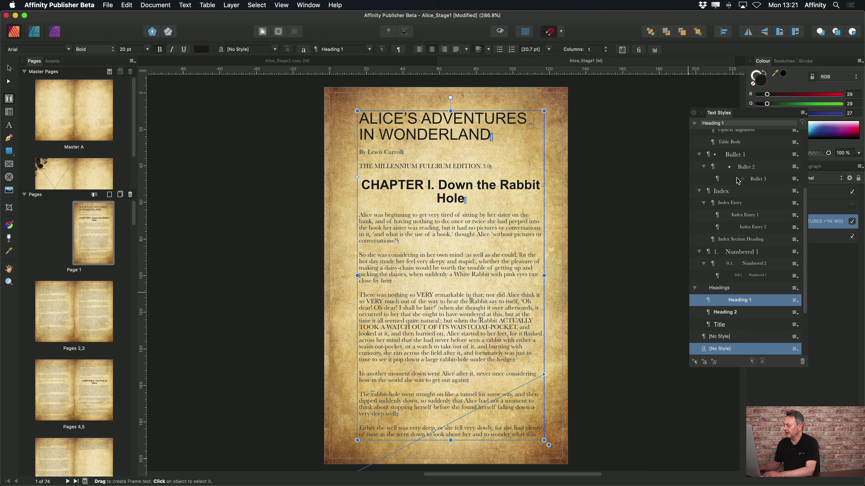
{"action": "scroll", "coordinate": [732, 170], "scroll_direction": "up", "scroll_amount": 5}
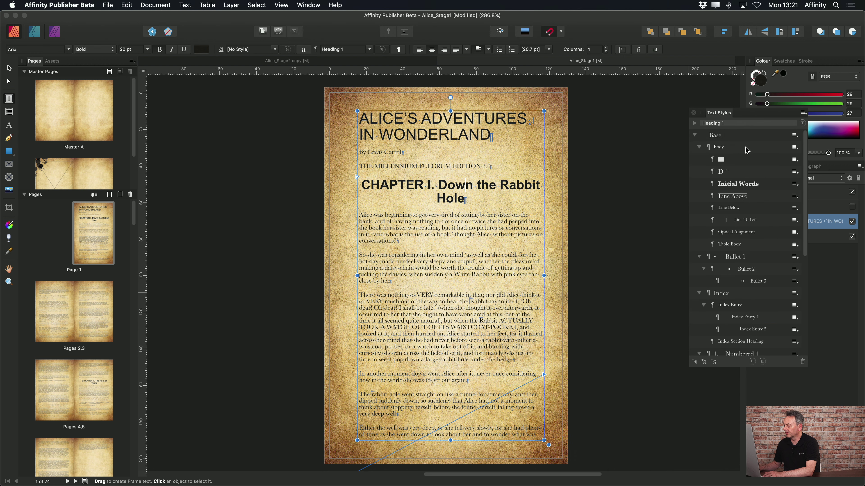
{"action": "left_click", "coordinate": [694, 135]}
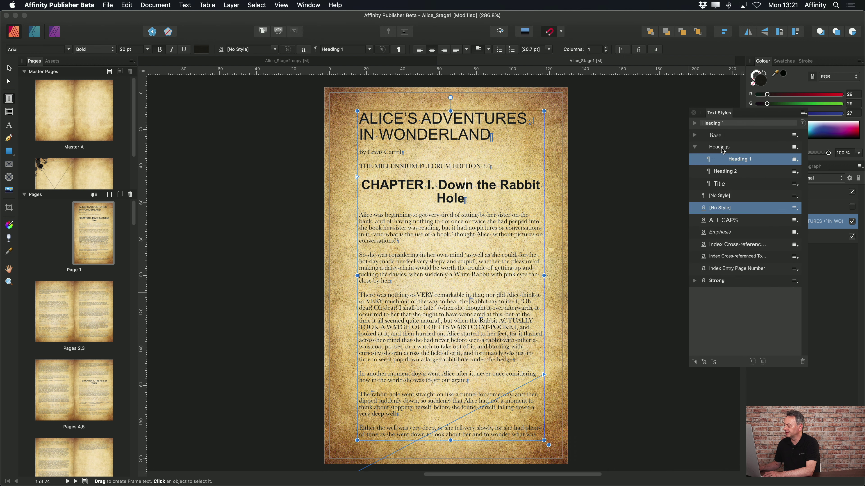
- Edit the Headings group style so that its font family is Palatino
{"action": "left_click", "coordinate": [793, 148]}
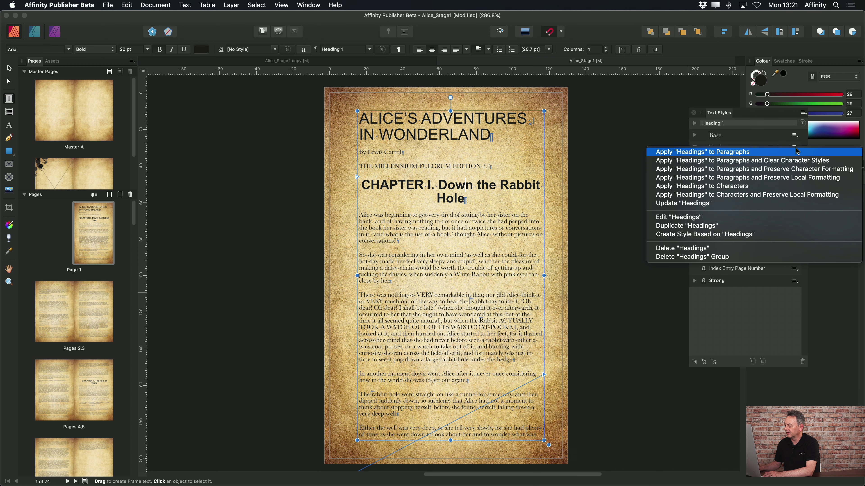
{"action": "left_click", "coordinate": [737, 218]}
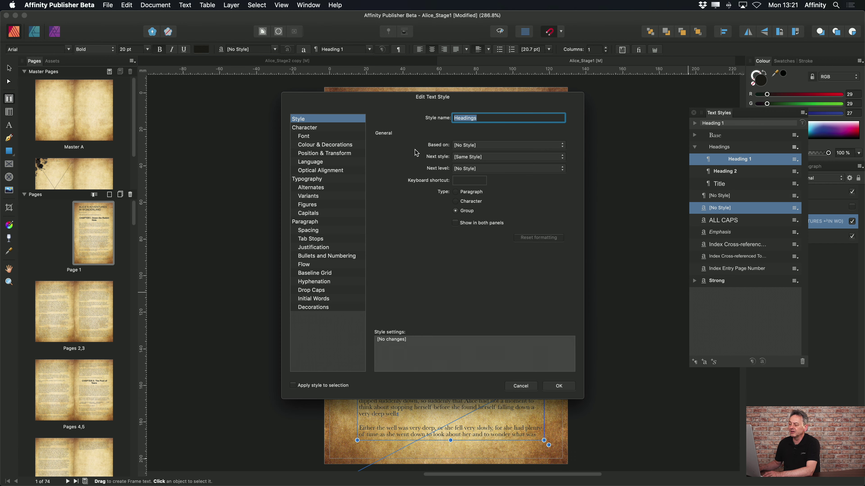
{"action": "left_click", "coordinate": [316, 139]}
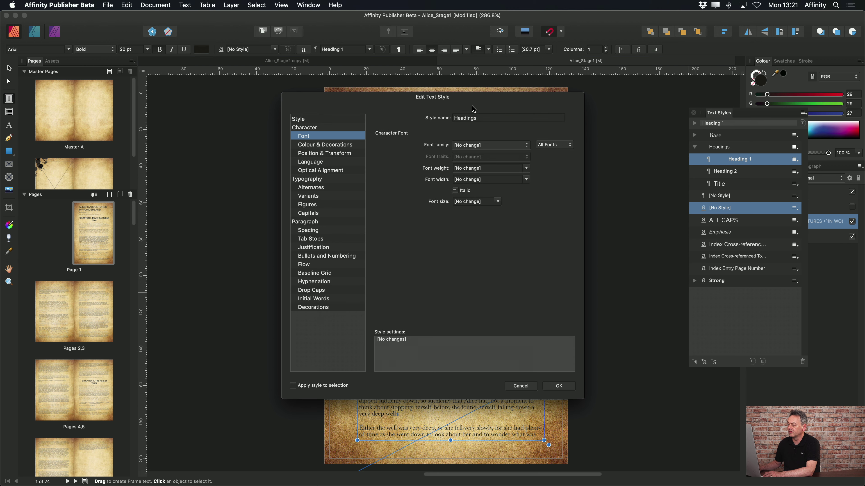
{"action": "left_click_drag", "start_coordinate": [428, 99], "coordinate": [718, 109]}
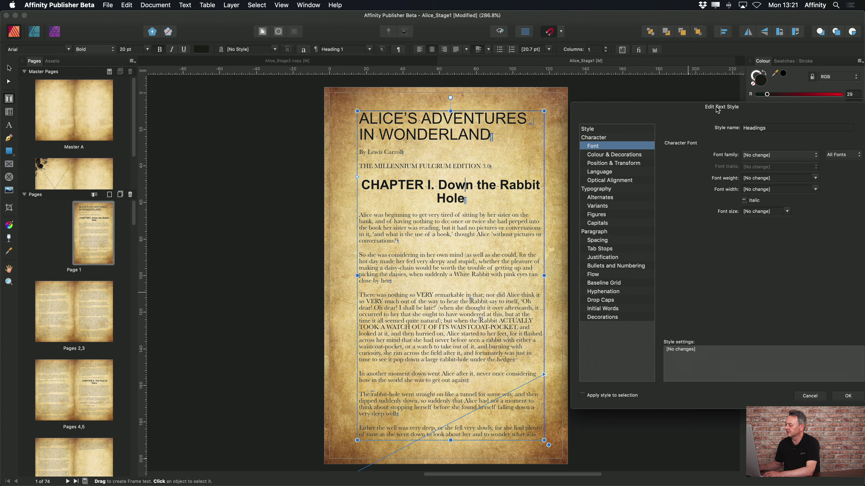
{"action": "left_click", "coordinate": [818, 159]}
{"action": "left_click", "coordinate": [811, 159]}
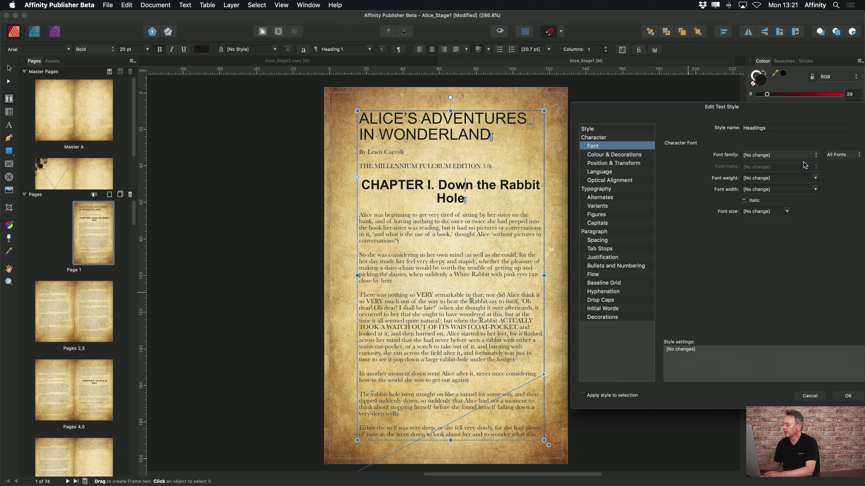
{"action": "left_click", "coordinate": [819, 159]}
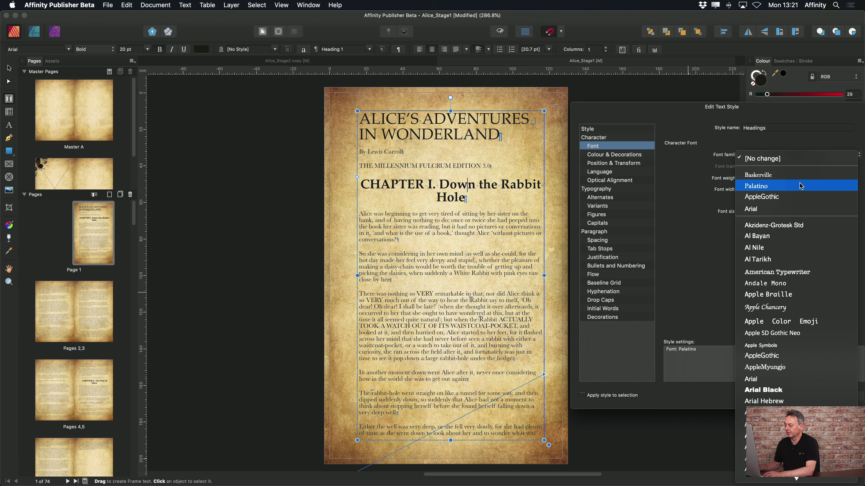
{"action": "left_click", "coordinate": [800, 186]}
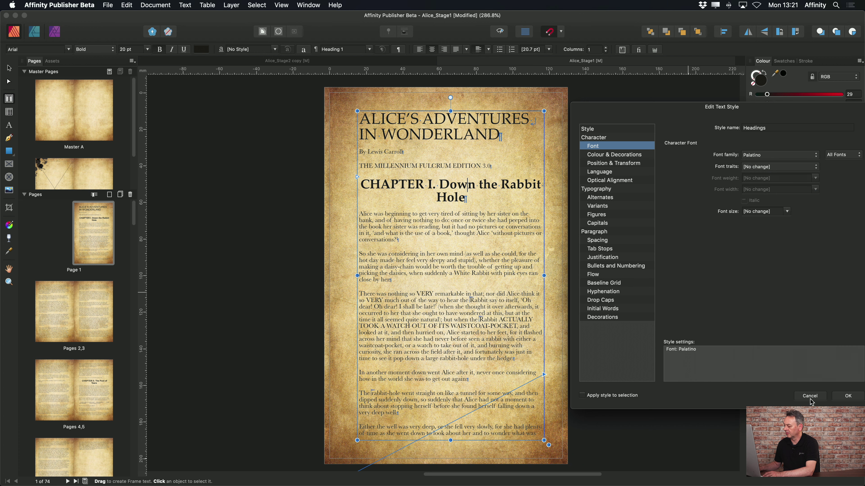
{"action": "left_click", "coordinate": [847, 396]}
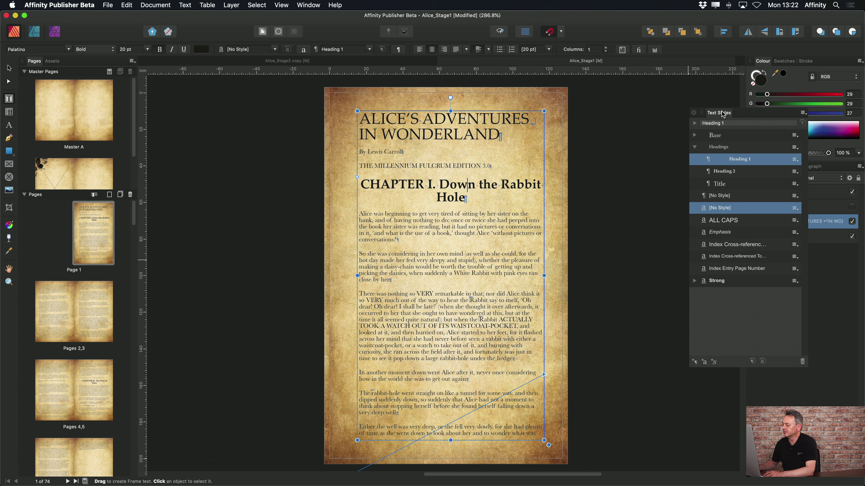
- Shift the text styles list closer to the page and expand the Base group to review the commands available for Base and Body
{"action": "left_click_drag", "start_coordinate": [722, 114], "coordinate": [644, 113]}
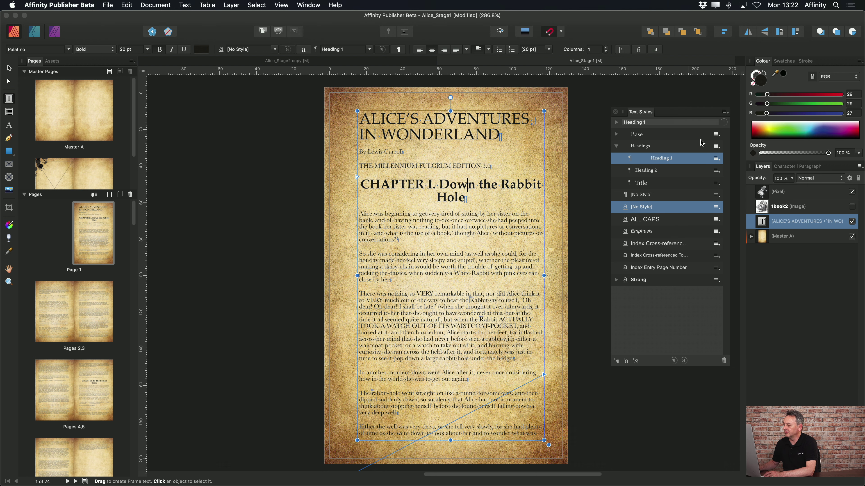
{"action": "left_click", "coordinate": [716, 135]}
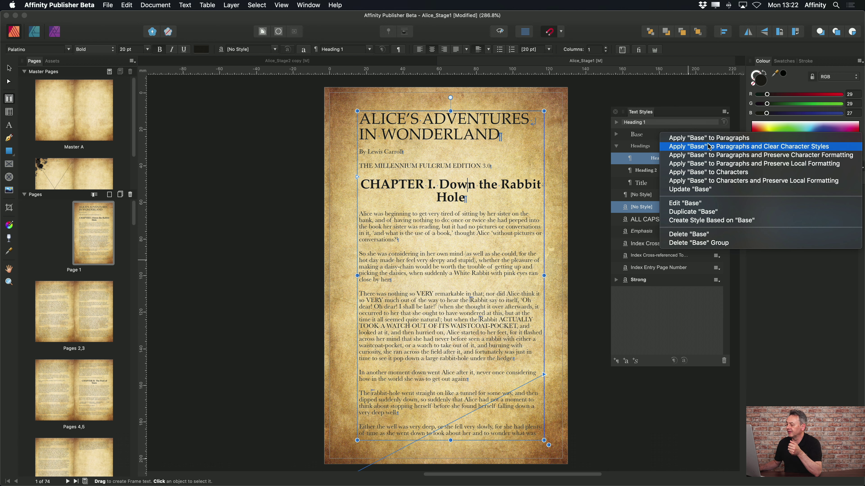
{"action": "left_click", "coordinate": [688, 147]}
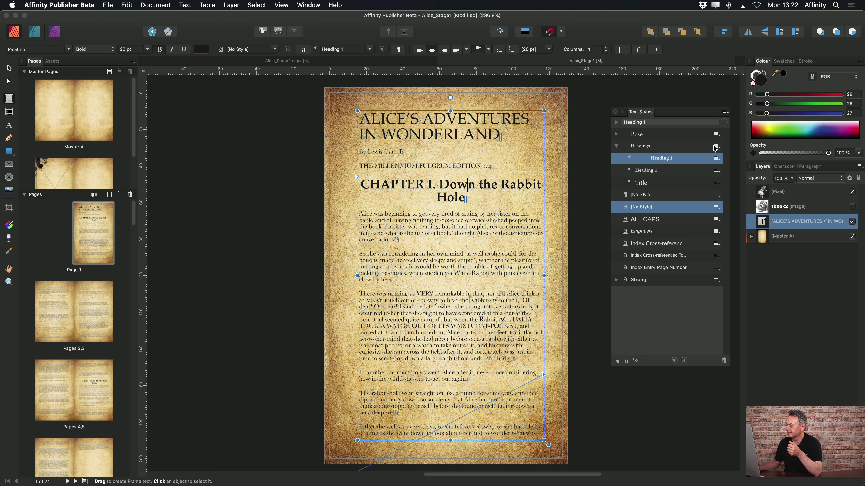
{"action": "left_click", "coordinate": [616, 134]}
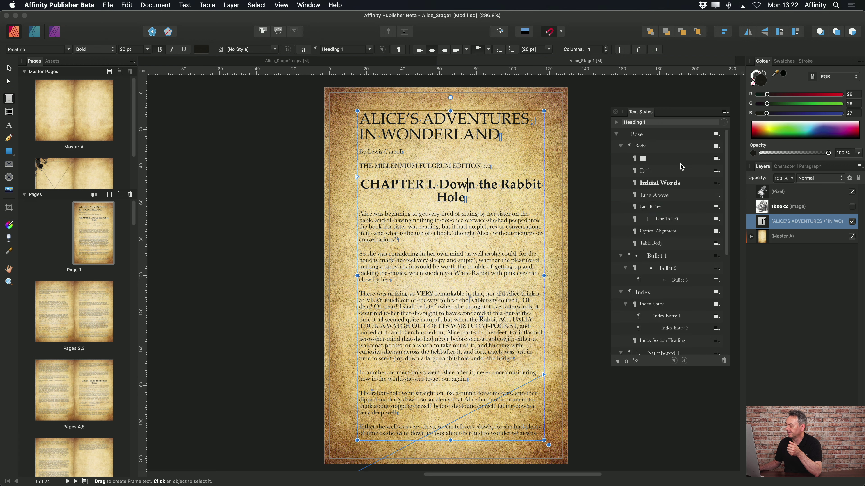
{"action": "left_click", "coordinate": [716, 147]}
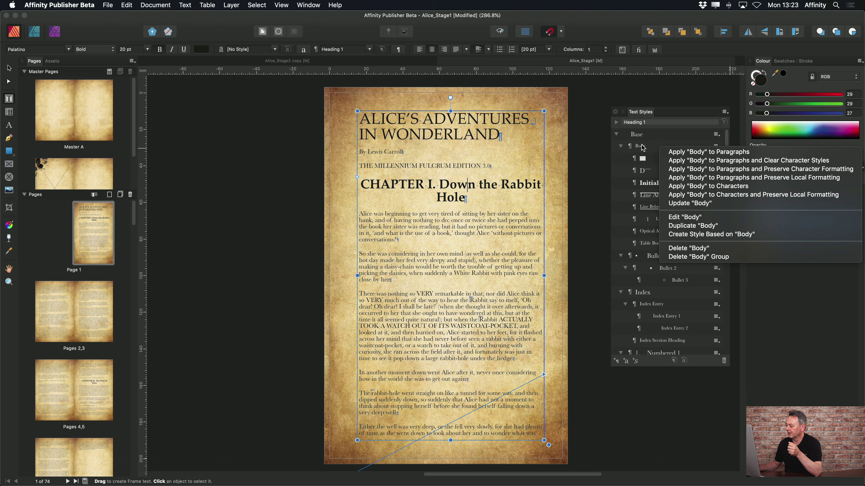
{"action": "left_click", "coordinate": [469, 225]}
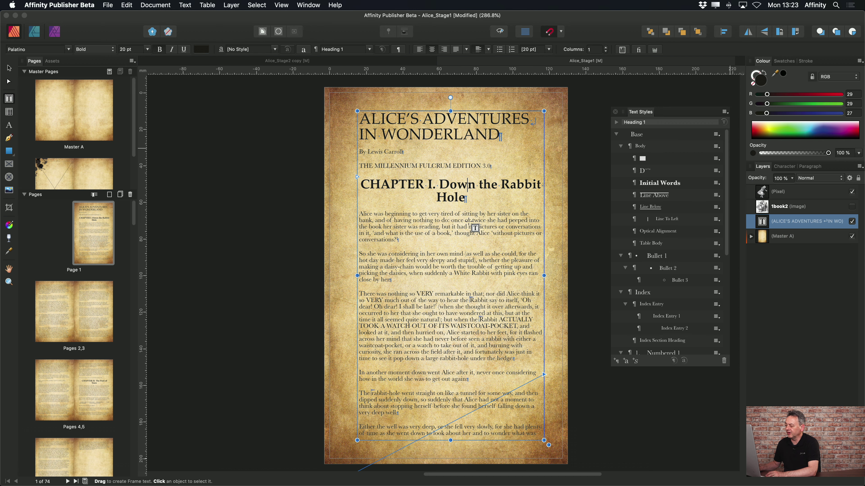
- Try enlarging the first body paragraph under the chapter heading to 12 pt and updating the Body style from it
{"action": "double_click", "coordinate": [451, 188]}
{"action": "left_click", "coordinate": [443, 217]}
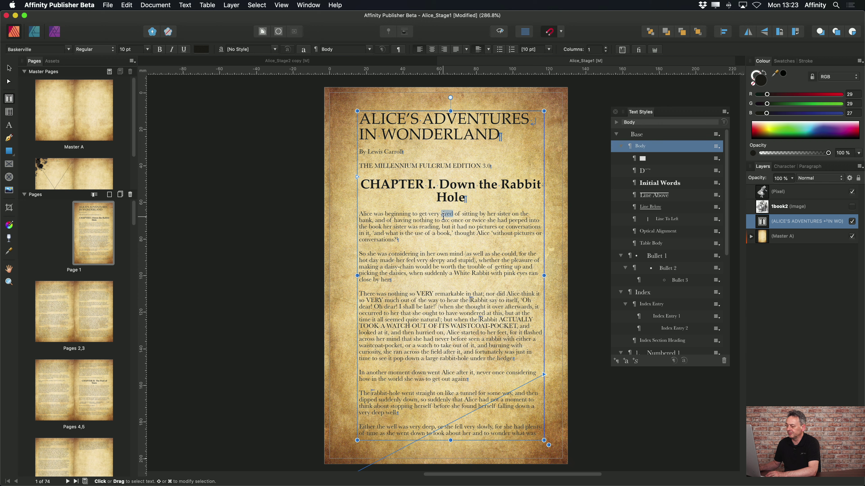
{"action": "left_click", "coordinate": [439, 221]}
{"action": "left_click_drag", "start_coordinate": [399, 240], "coordinate": [355, 213]}
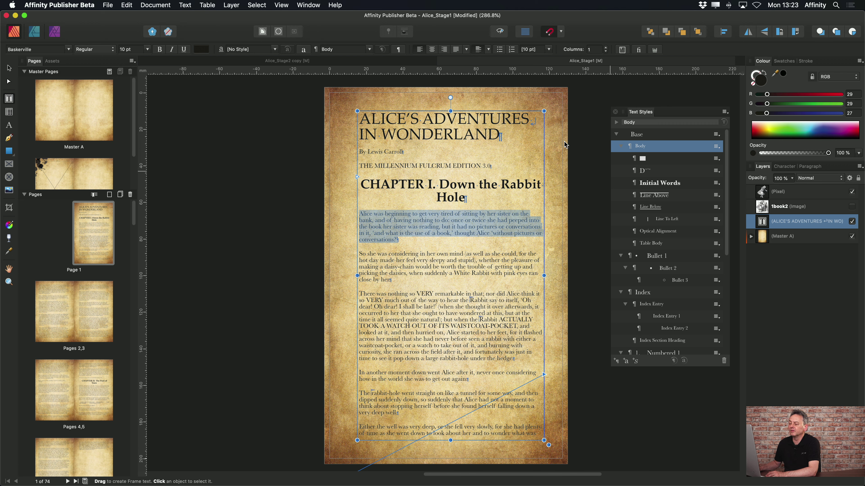
{"action": "left_click", "coordinate": [147, 51]}
{"action": "left_click", "coordinate": [146, 129]}
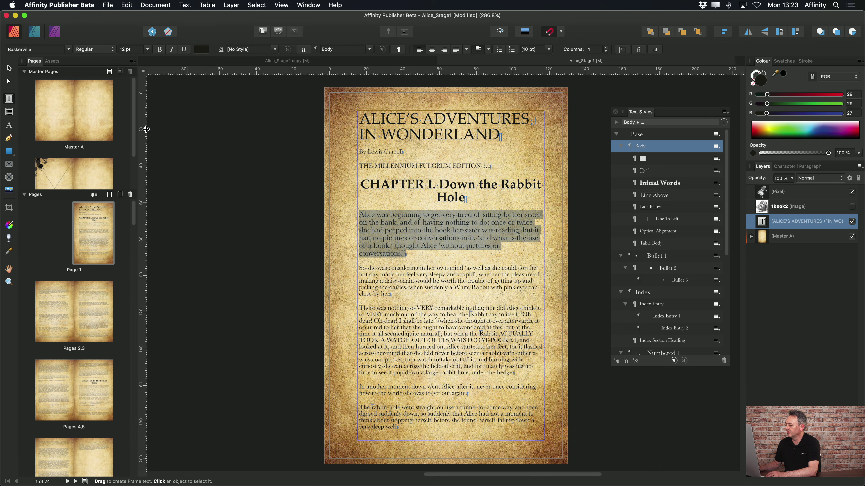
{"action": "left_click", "coordinate": [717, 147]}
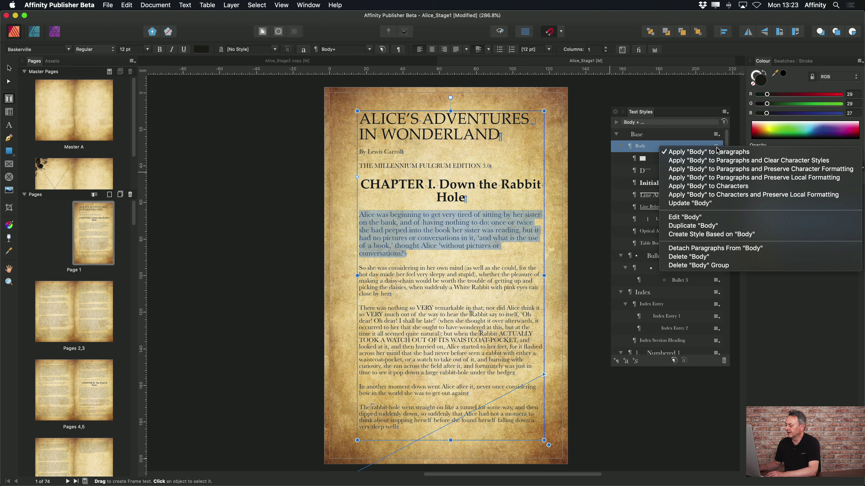
{"action": "left_click", "coordinate": [711, 204]}
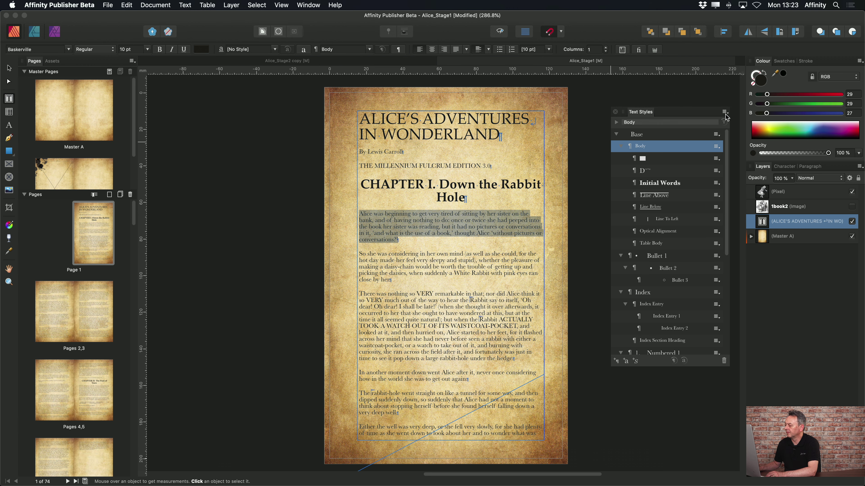
- Open the Body style's definition to check its settings, and close it without making changes
{"action": "left_click", "coordinate": [720, 150]}
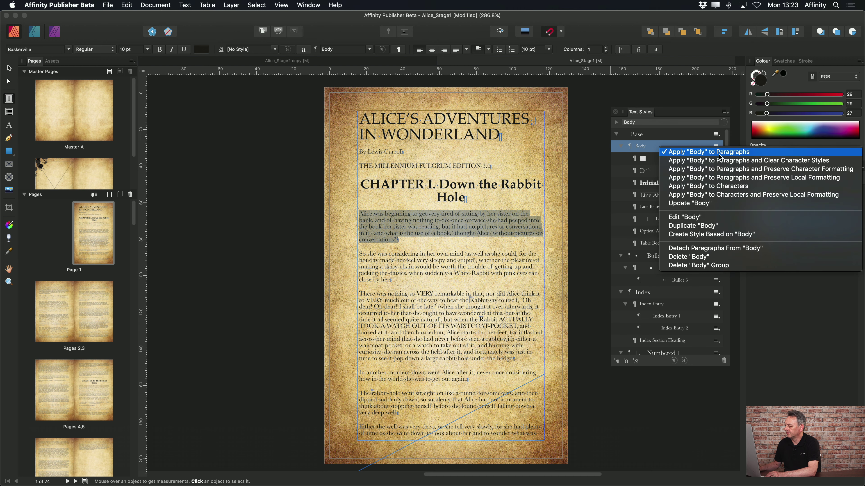
{"action": "left_click", "coordinate": [717, 220]}
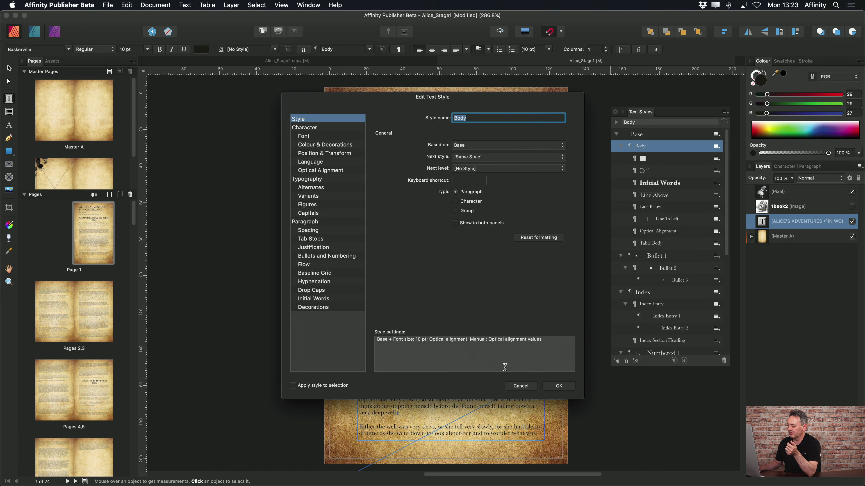
{"action": "left_click", "coordinate": [524, 388]}
- Create a new paragraph style based on Body and name it Body Intro
{"action": "left_click", "coordinate": [717, 147]}
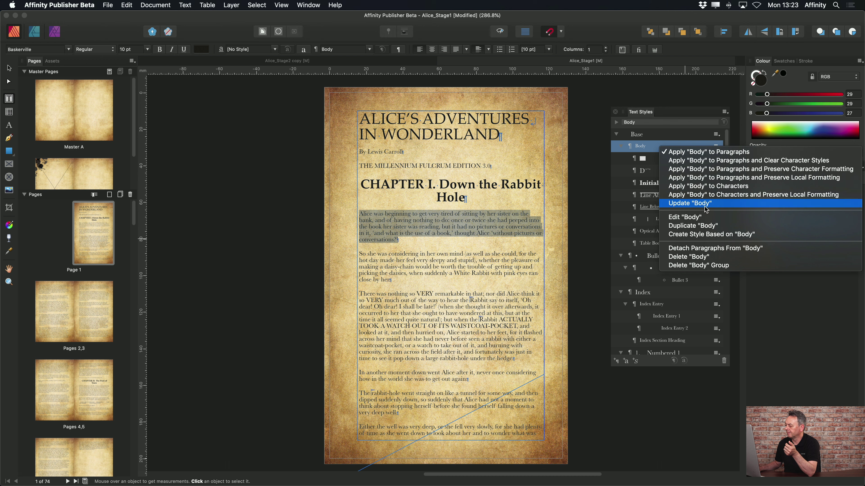
{"action": "left_click", "coordinate": [703, 235]}
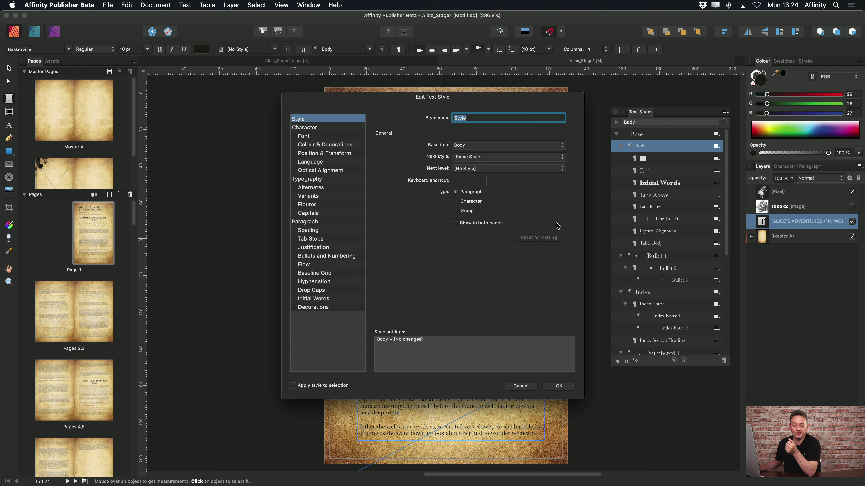
{"action": "left_click", "coordinate": [481, 118]}
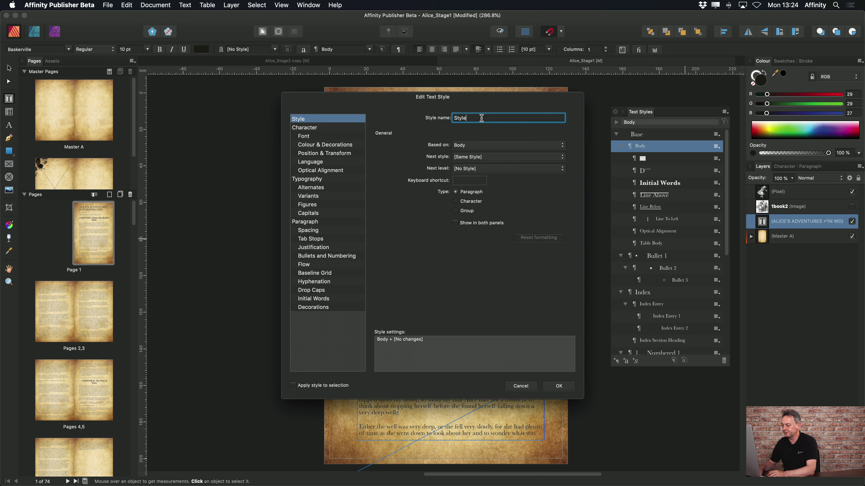
{"action": "key", "text": "BackSpace"}
{"action": "key", "text": "BackSpace"}
{"action": "key", "text": "BackSpace"}
{"action": "key", "text": "BackSpace"}
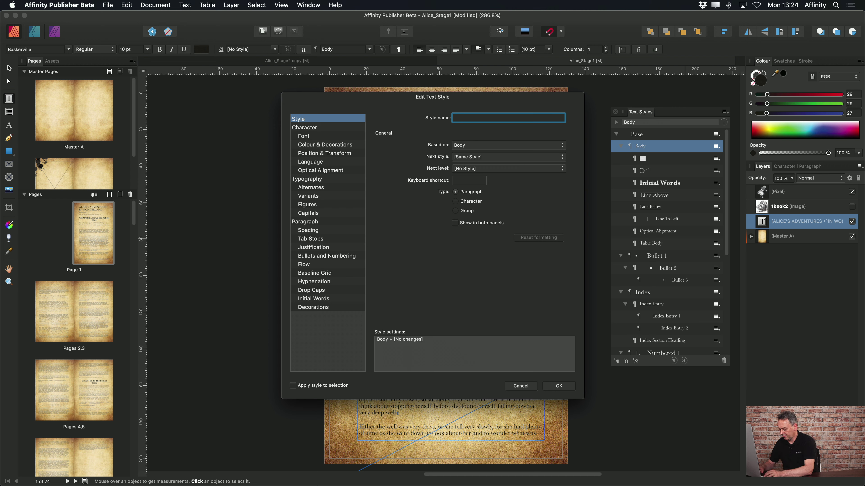
{"action": "type", "text": "Body "}
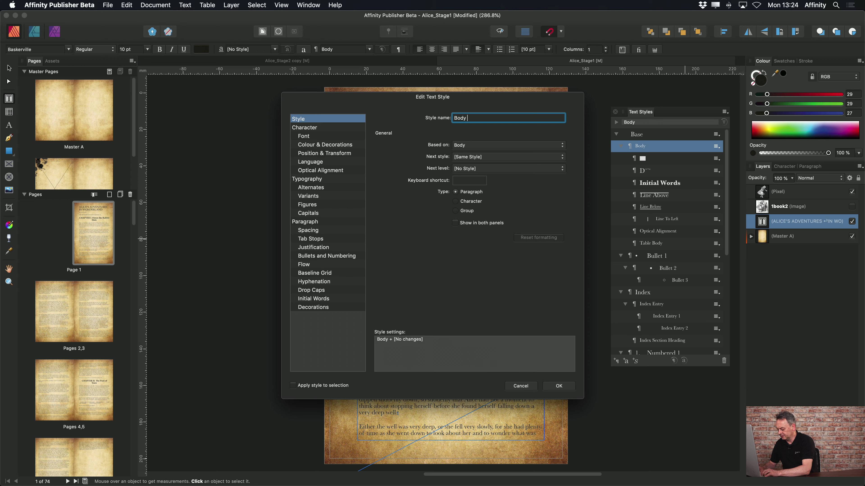
{"action": "type", "text": "Intro"}
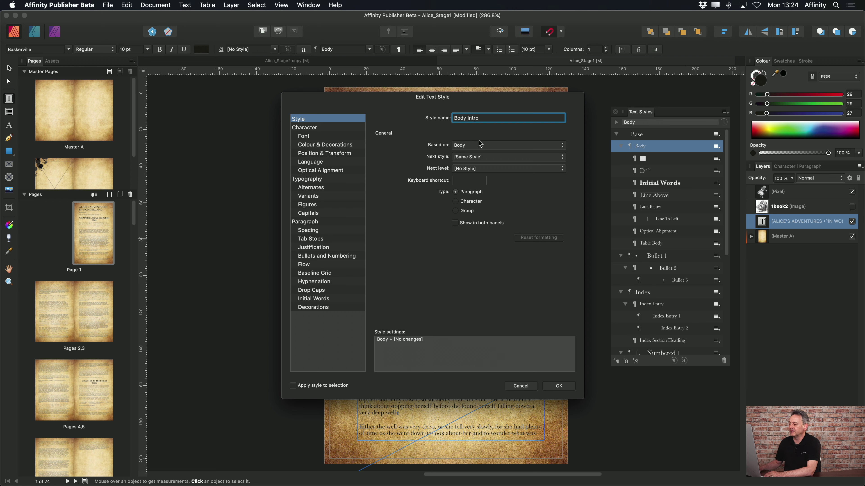
{"action": "left_click", "coordinate": [558, 386]}
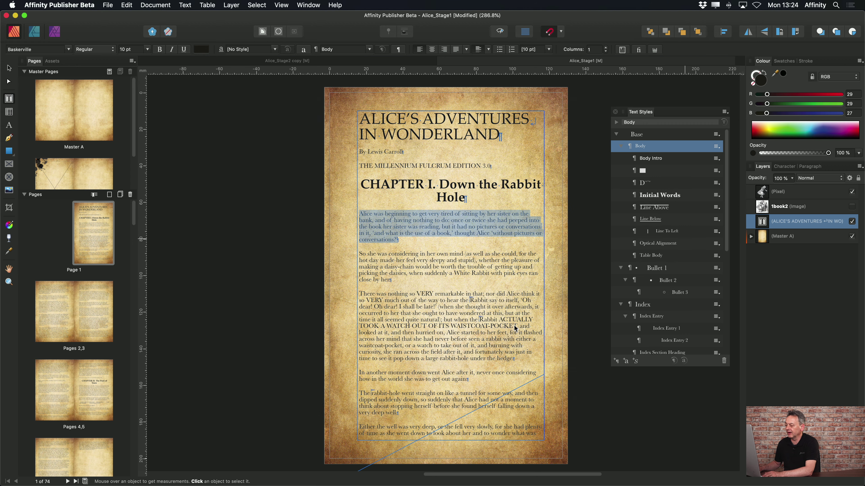
- Place the cursor in the first body paragraph and edit the Body Intro style to add a small first line indent
{"action": "left_click", "coordinate": [393, 222]}
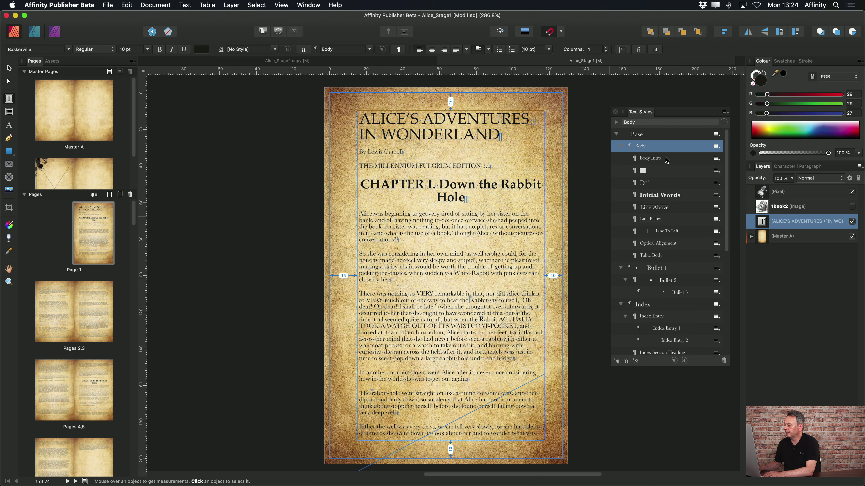
{"action": "left_click", "coordinate": [716, 161]}
{"action": "left_click", "coordinate": [710, 230]}
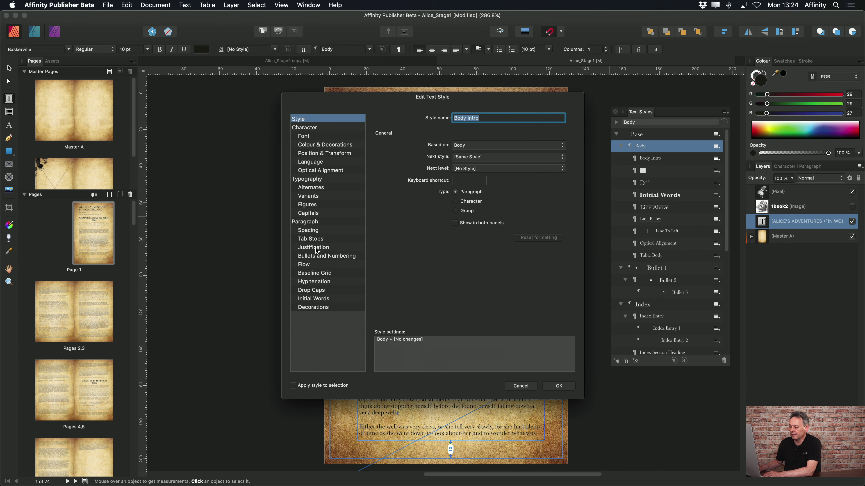
{"action": "left_click", "coordinate": [312, 232]}
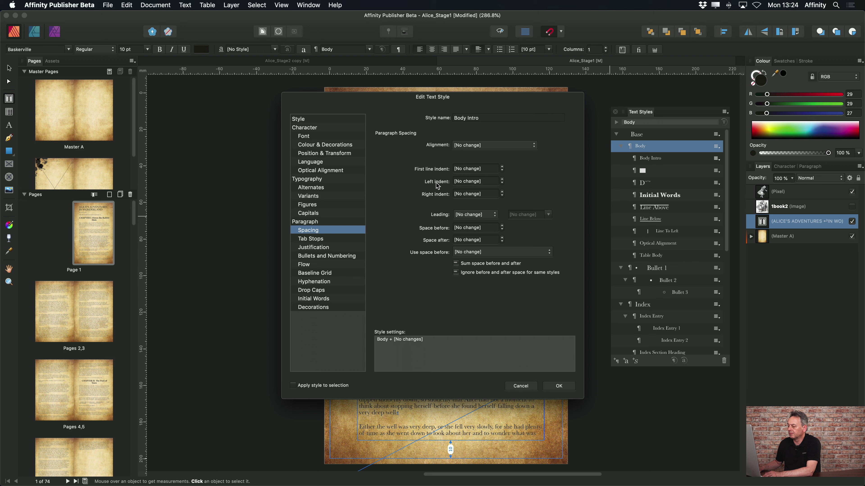
{"action": "left_click", "coordinate": [502, 167]}
{"action": "left_click", "coordinate": [502, 166]}
{"action": "left_click", "coordinate": [559, 386]}
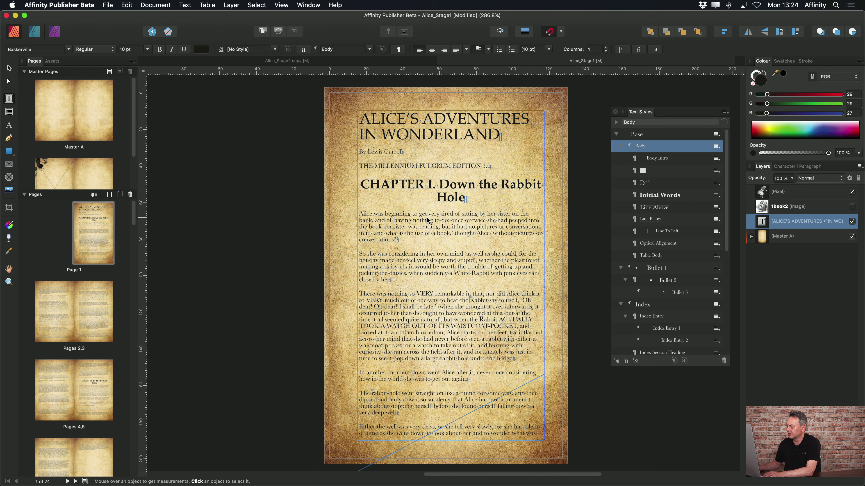
- Apply the Body Intro style to the first paragraph under the chapter heading and compare its style with the following paragraph's
{"action": "left_click", "coordinate": [654, 160]}
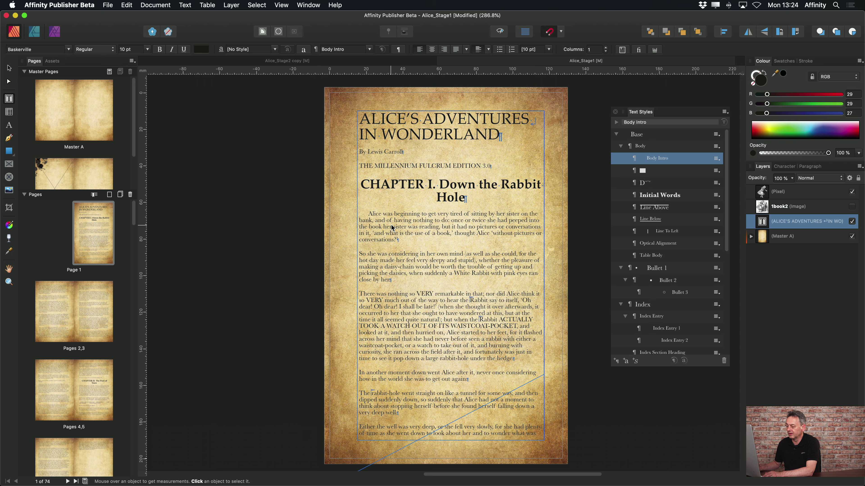
{"action": "left_click", "coordinate": [392, 262]}
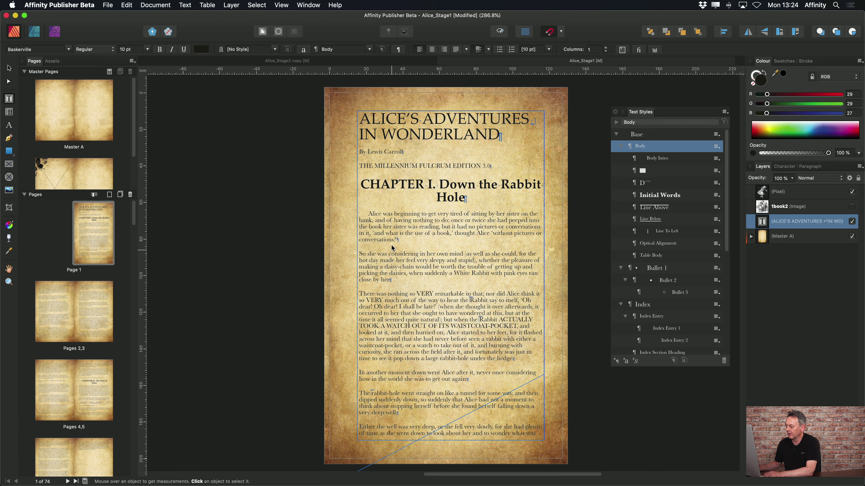
{"action": "left_click", "coordinate": [389, 233]}
- Review the commands available for the Body Intro style and the display and management options for all text styles
{"action": "left_click", "coordinate": [725, 112]}
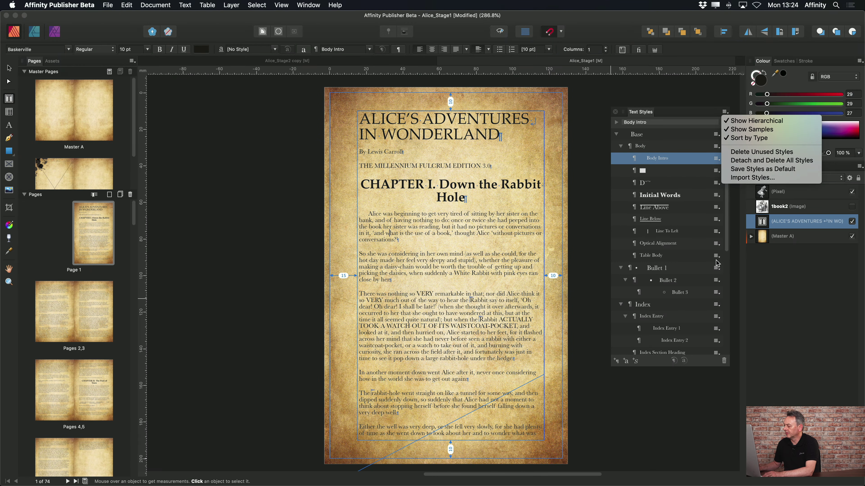
{"action": "left_click", "coordinate": [717, 160]}
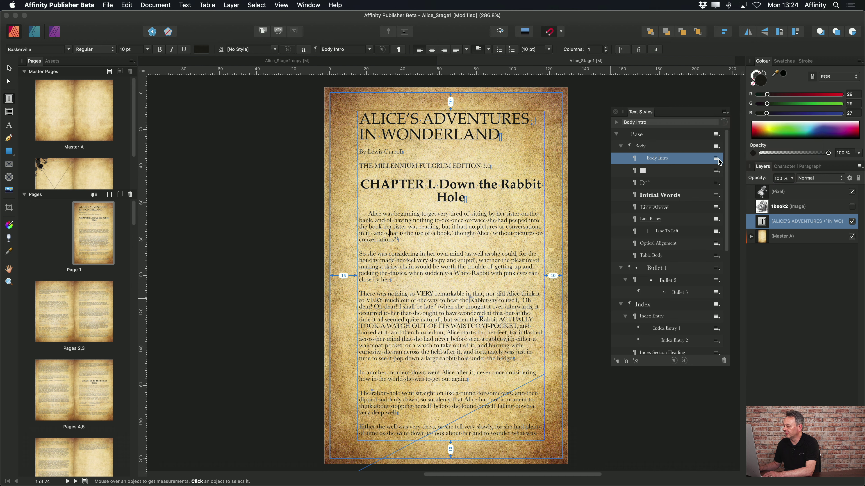
{"action": "left_click", "coordinate": [717, 160]}
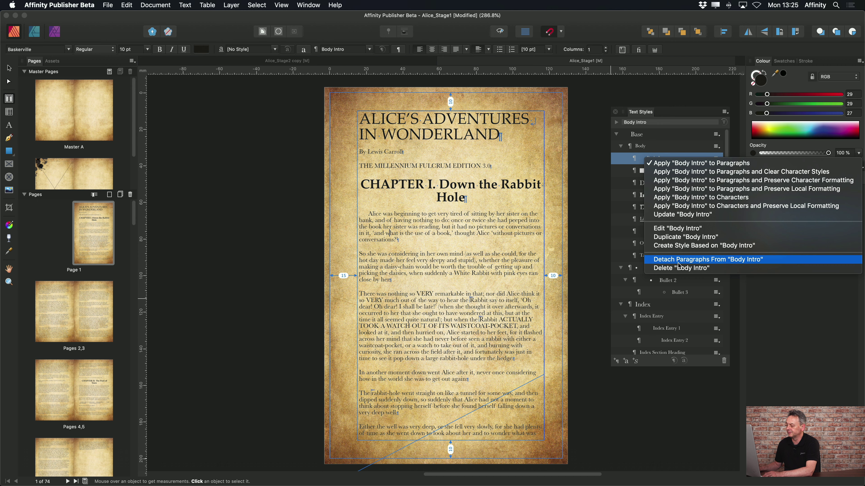
{"action": "left_click", "coordinate": [585, 229]}
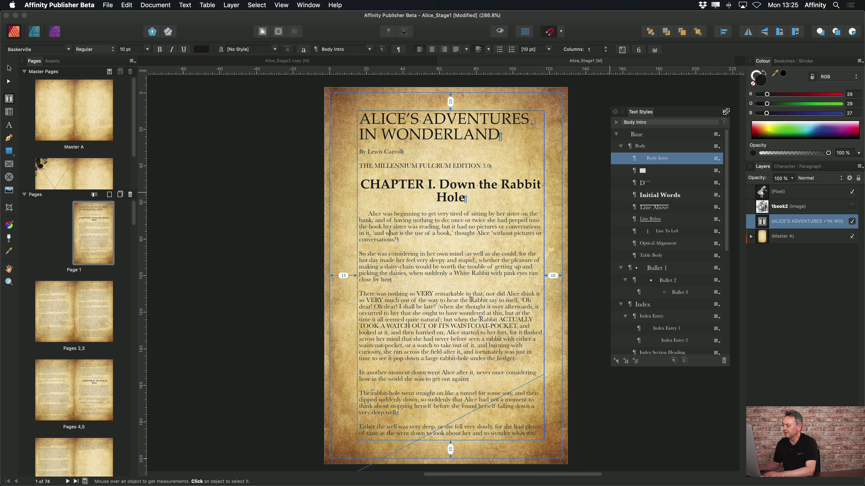
{"action": "left_click", "coordinate": [725, 112]}
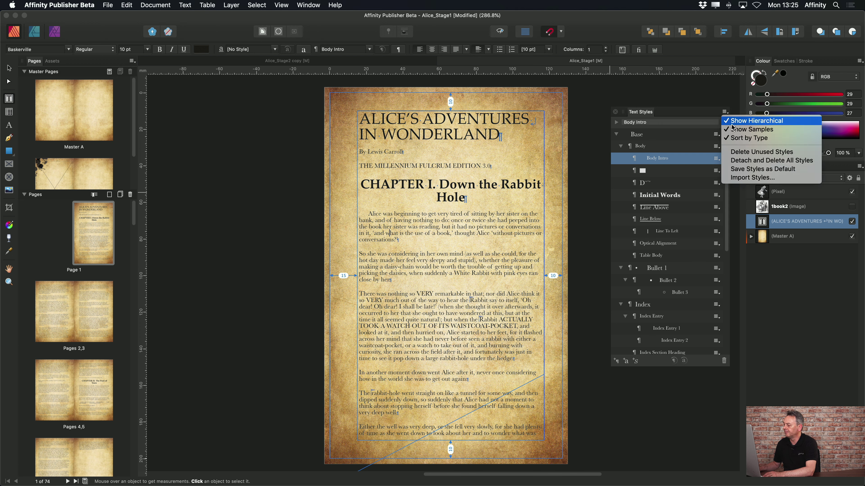